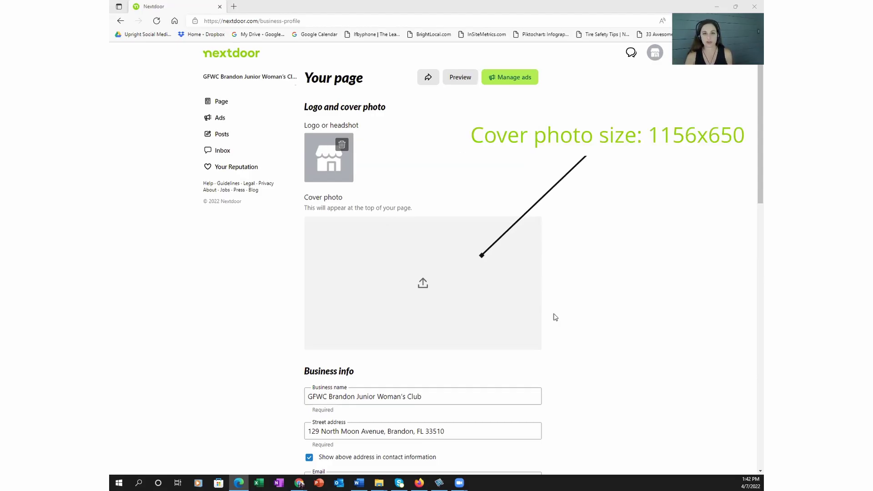
Step: Upload the club emblem as the page logo and a chosen image as the cover photo
click(320, 182)
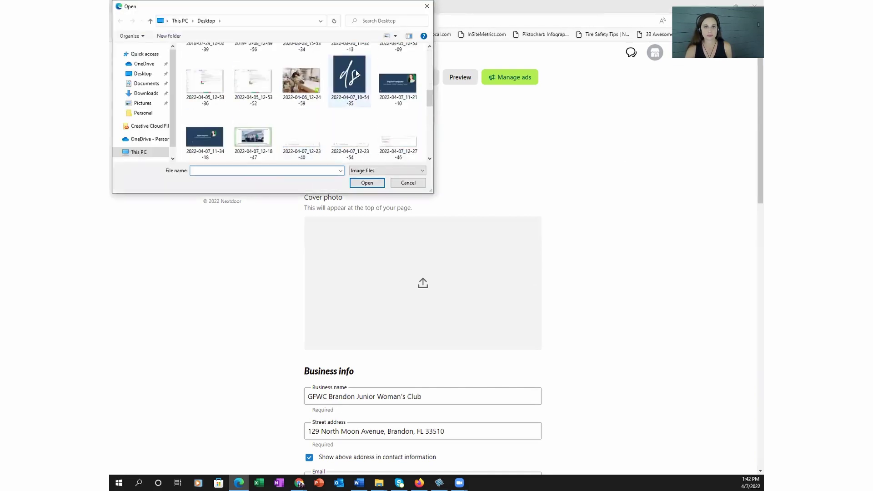
key(Escape)
click(422, 285)
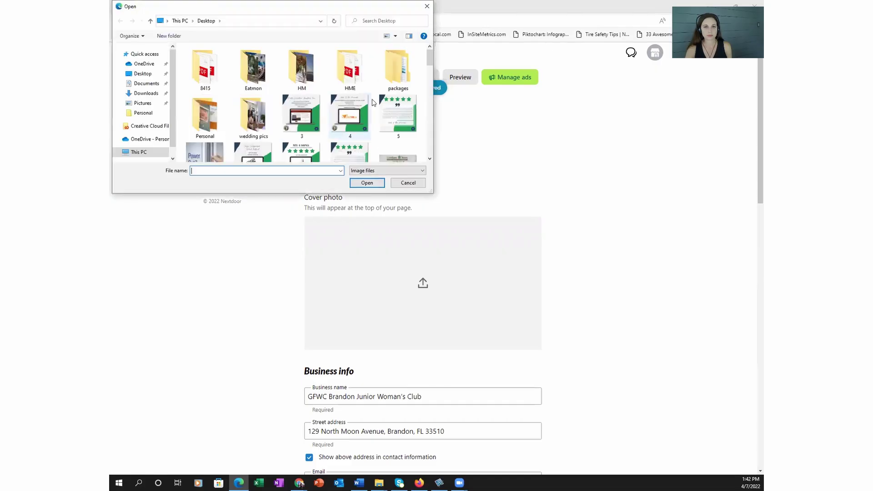
click(340, 170)
click(248, 178)
key(Return)
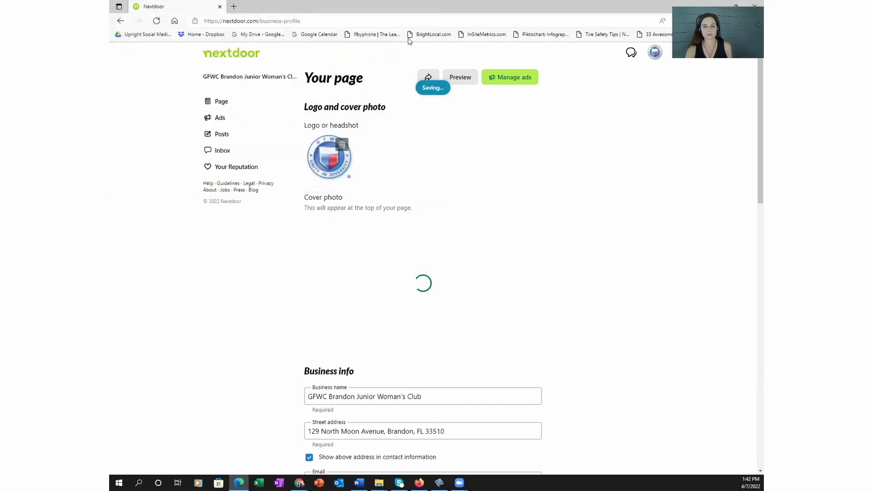
scroll(617, 314, down, 7)
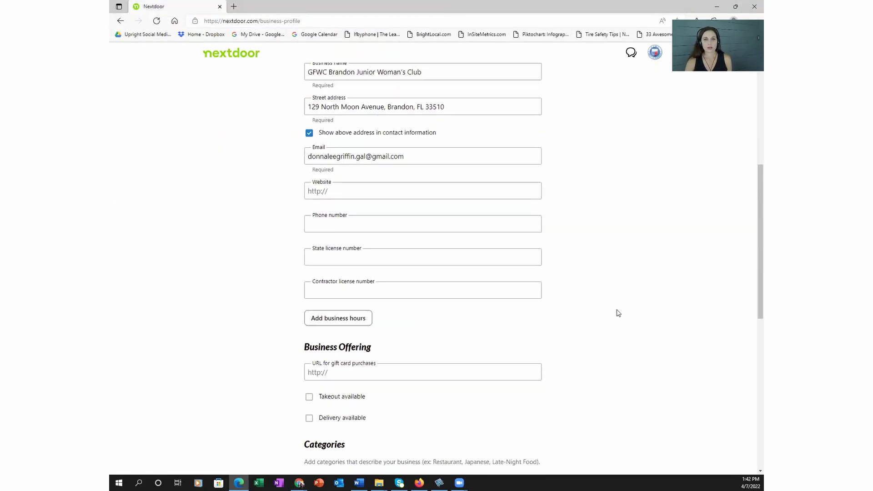
scroll(618, 309, up, 1)
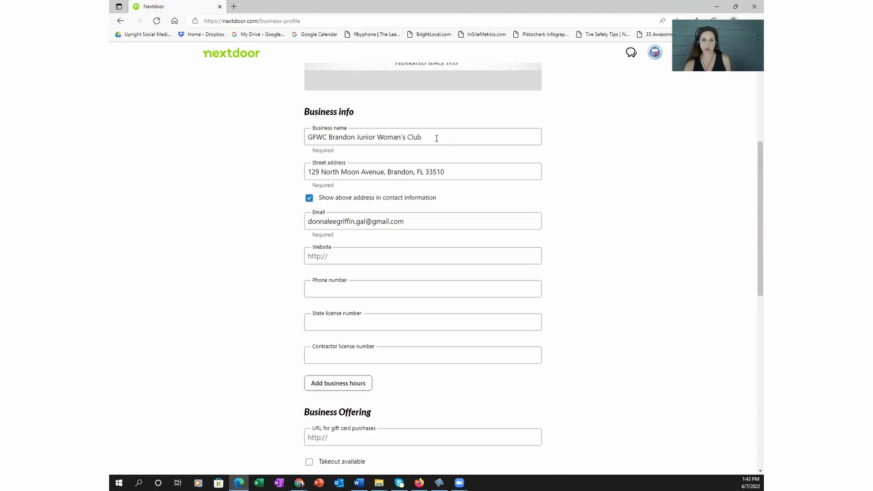
Step: Replace the street address with the suggested full address ending in USA
click(460, 175)
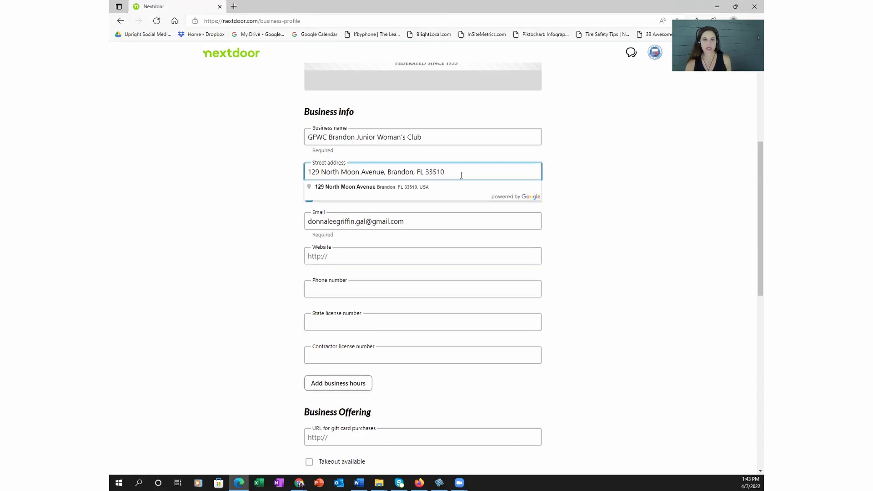
click(419, 187)
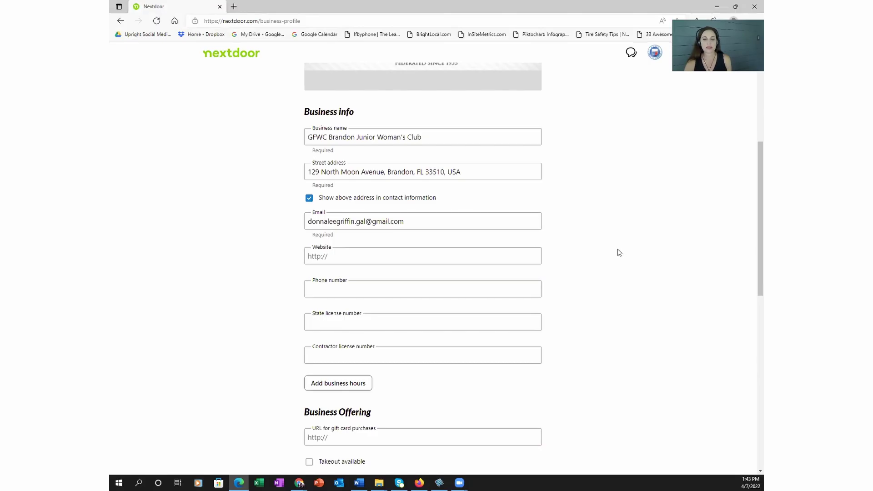
scroll(619, 253, down, 2)
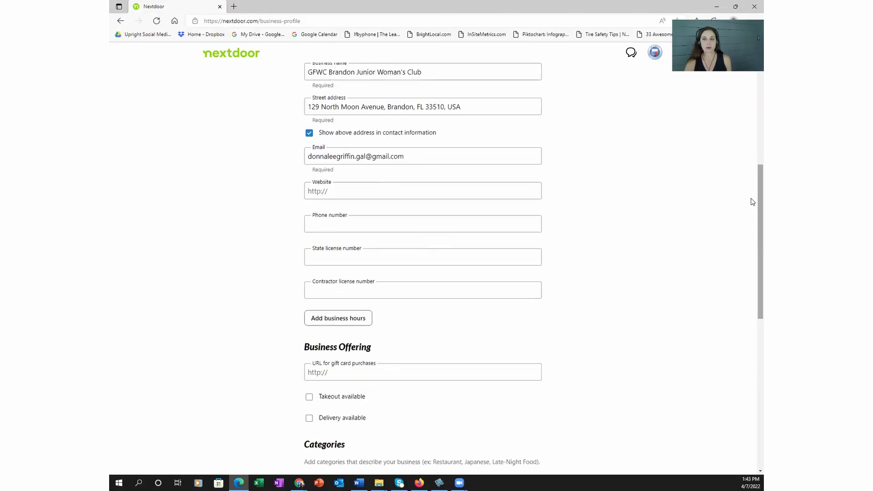
scroll(752, 196, down, 1)
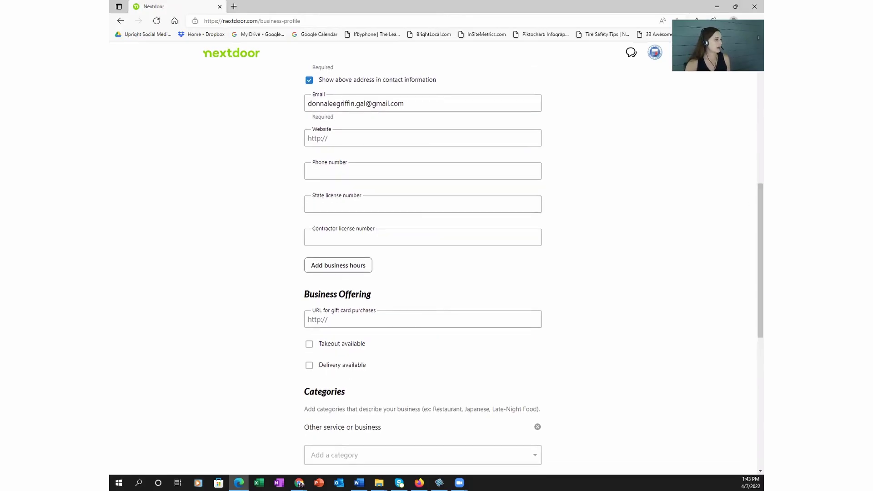
Step: Put the club's UTM-tagged website link in the Website field
click(299, 482)
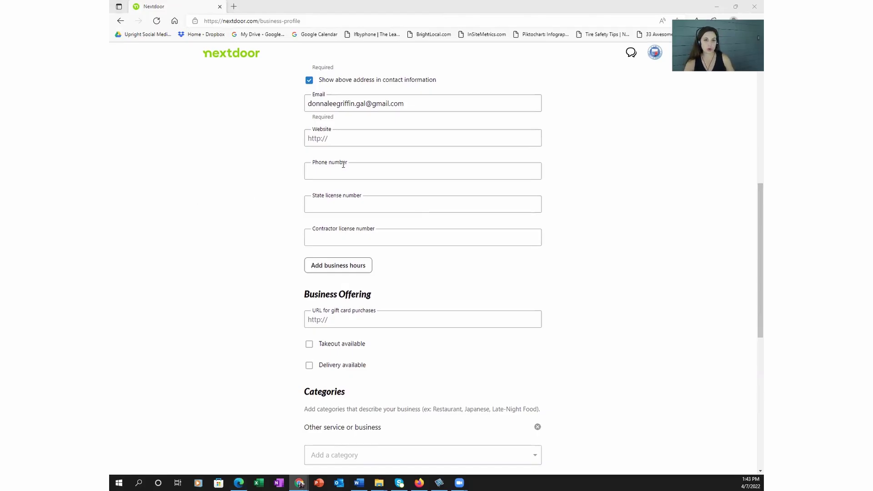
click(341, 137)
text(https://gfwcbrandonjuniors.org/)
click(580, 184)
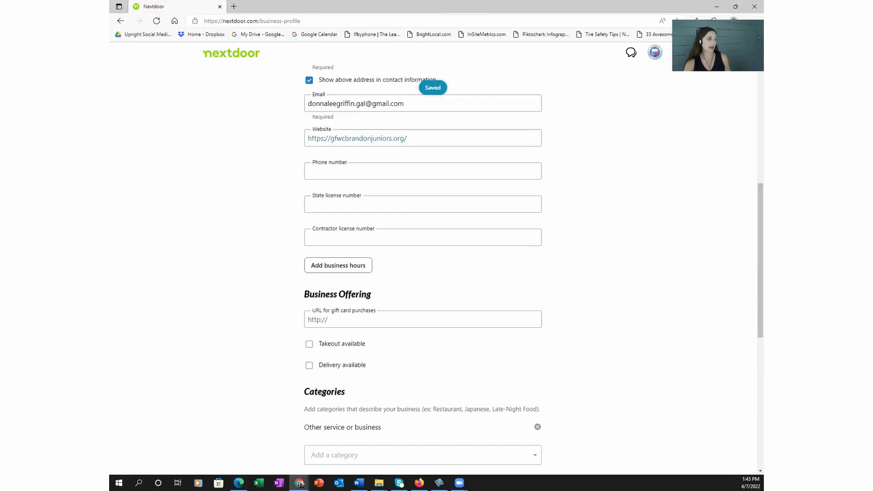
click(300, 483)
click(381, 136)
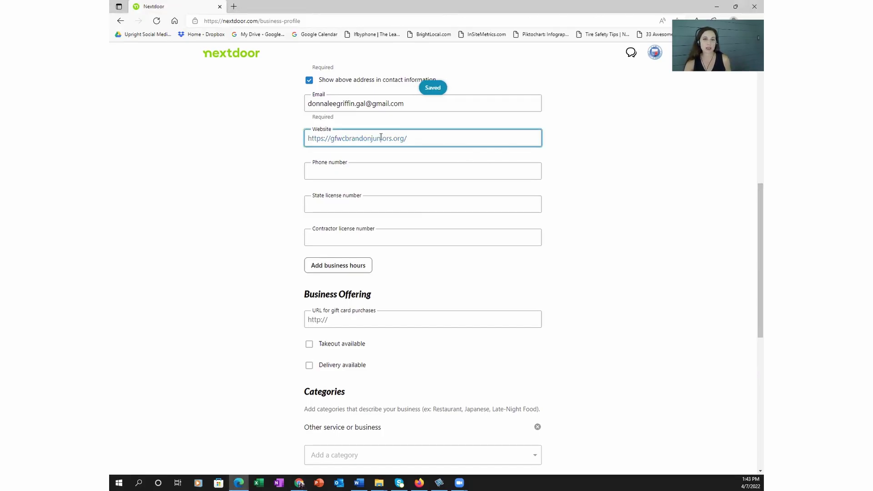
key(ctrl+a)
text(https://gfwcbrandonjuniors.org/?utm_source=NextDoor&utm_medium=profile&utm_campaign=ND)
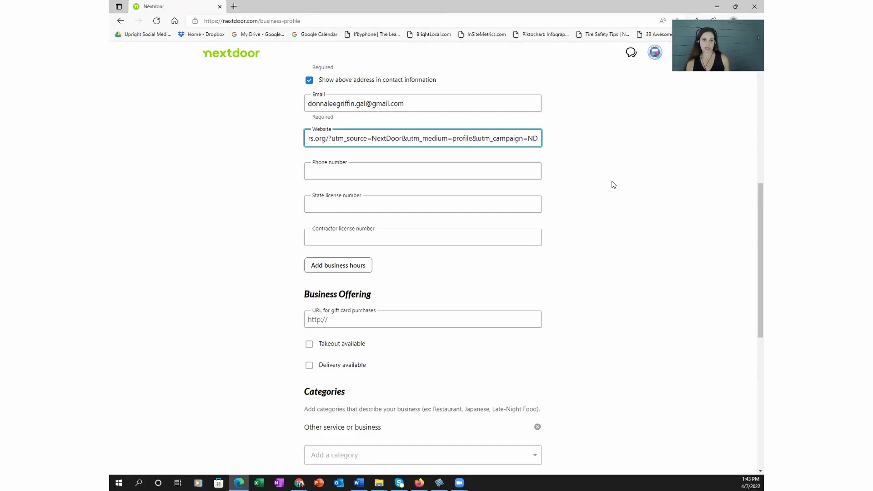
Step: Paste the club's phone number and add the weekly business hours section
click(458, 172)
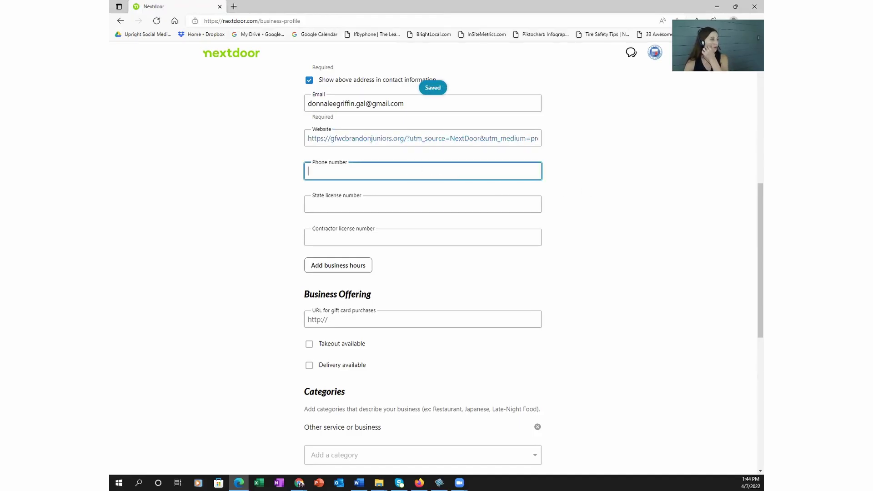
click(299, 482)
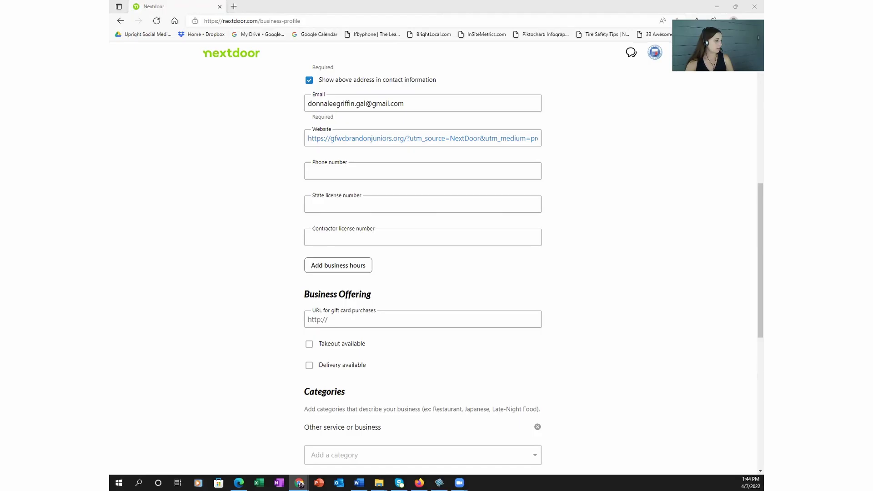
click(422, 171)
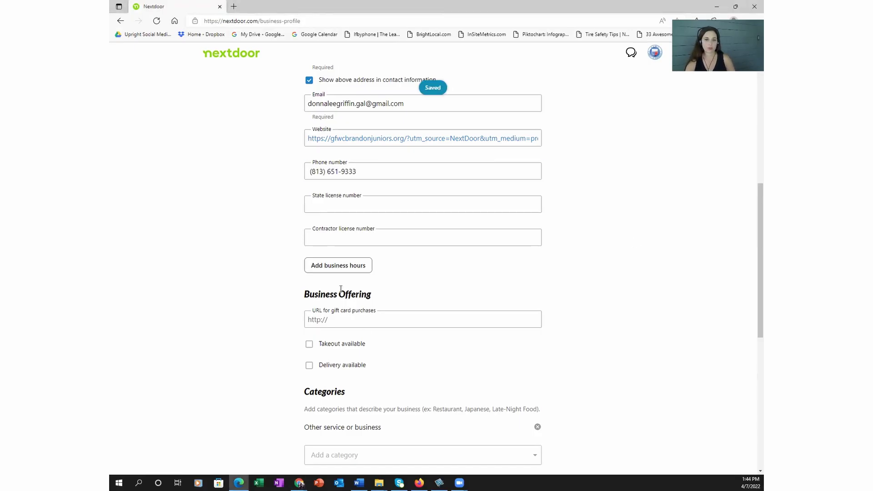
click(343, 269)
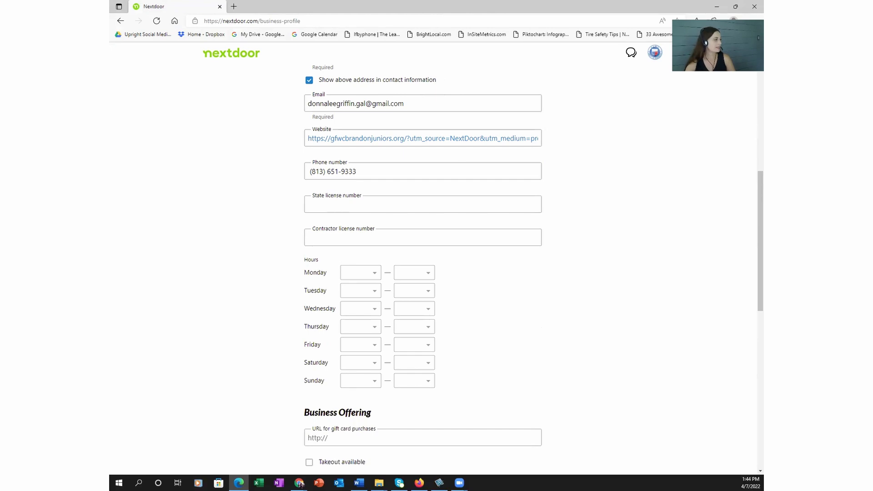
Step: Set Monday's hours to 9:00 AM – 5:00 PM
click(299, 483)
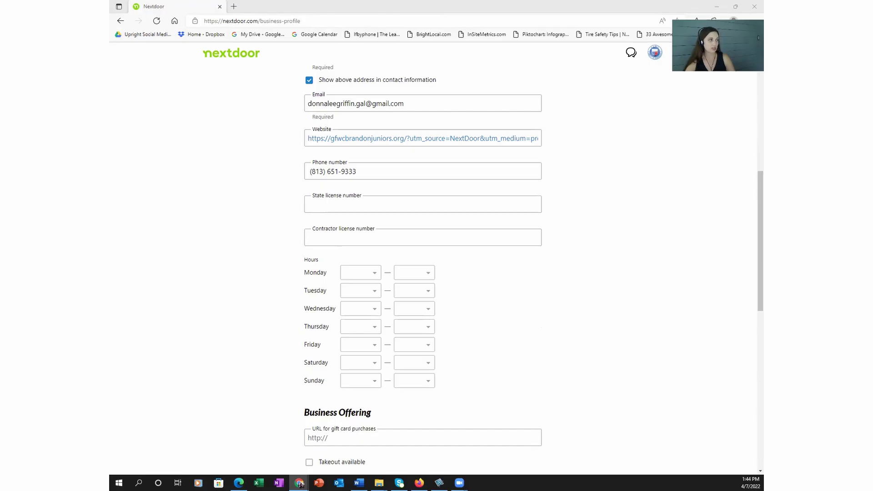
click(372, 273)
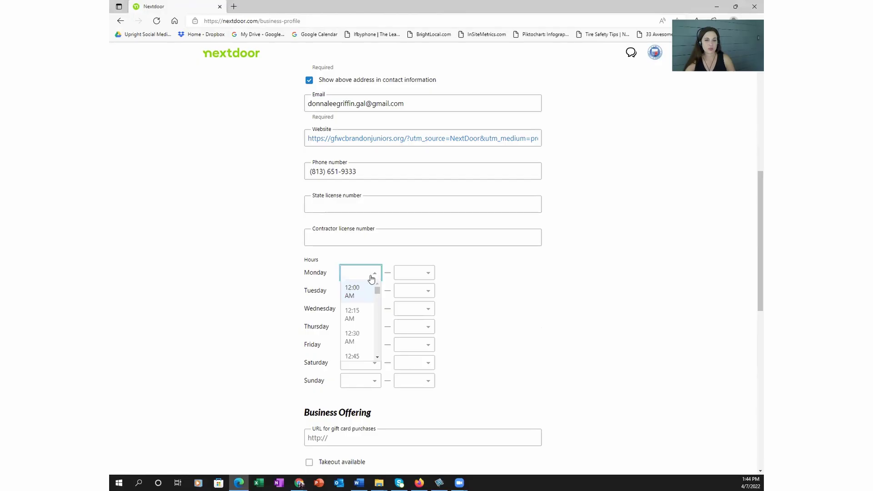
scroll(371, 321, down, 3)
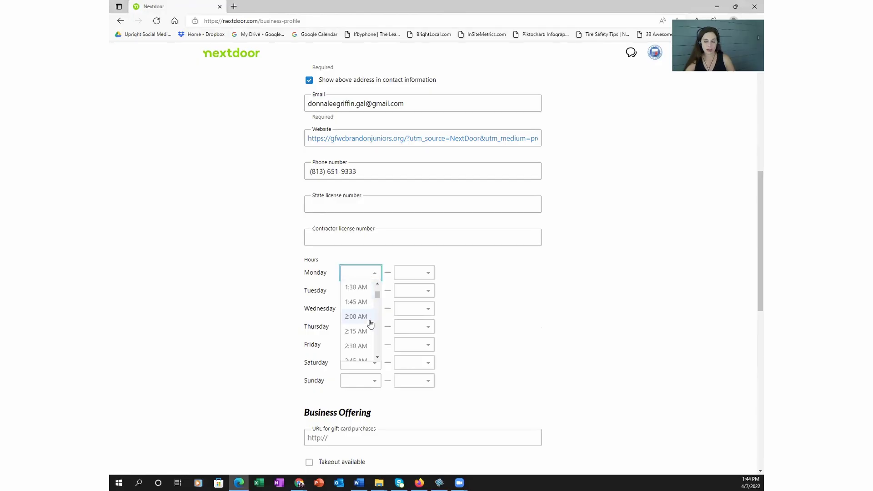
scroll(366, 341, down, 1)
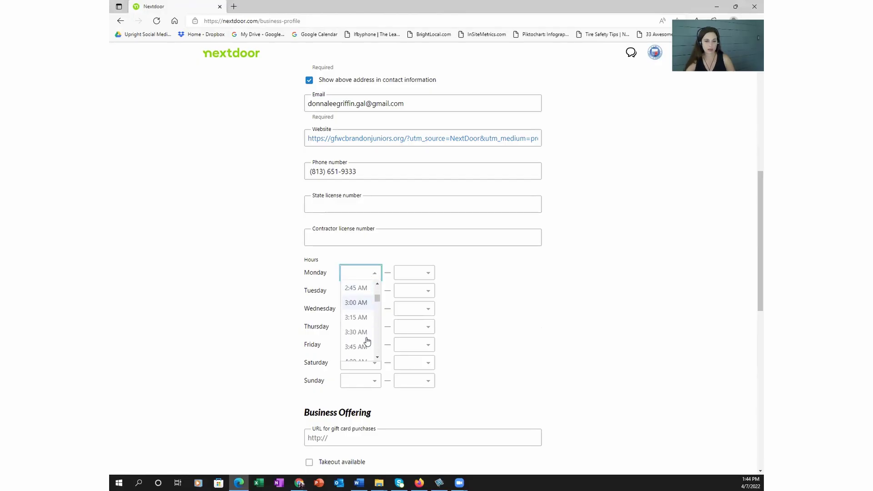
scroll(367, 341, down, 5)
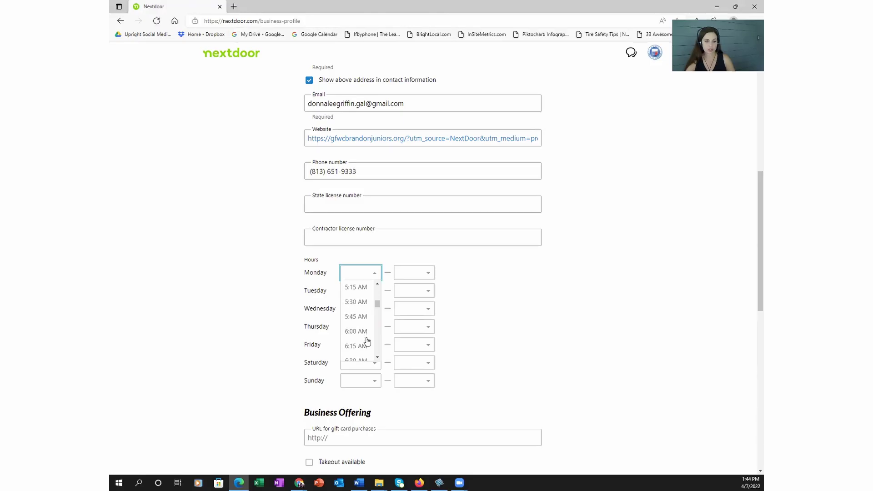
scroll(368, 341, down, 5)
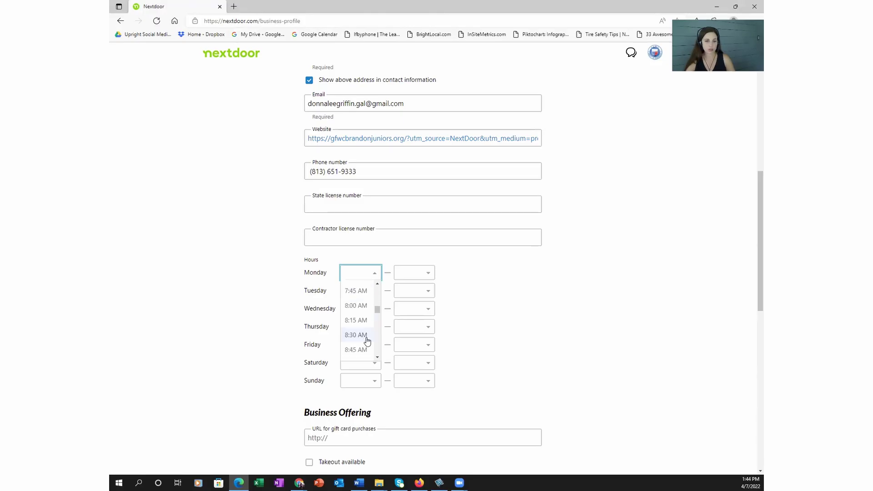
scroll(368, 341, down, 1)
click(361, 353)
click(427, 274)
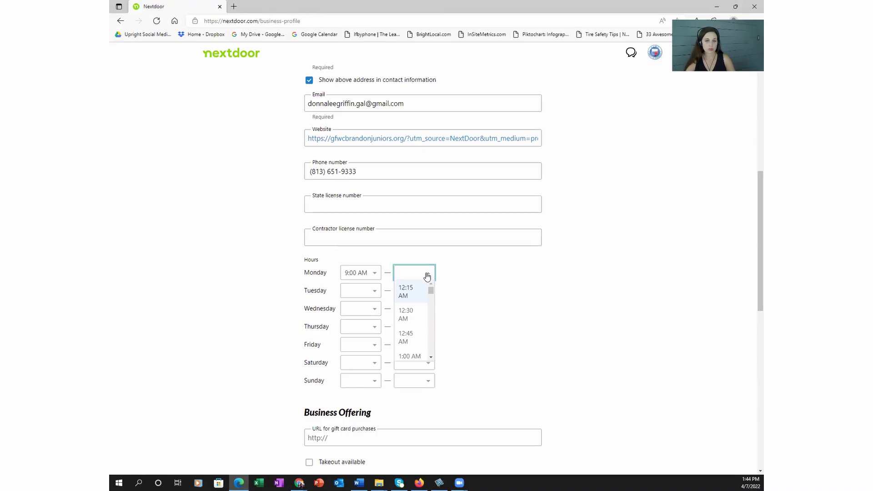
scroll(418, 324, down, 5)
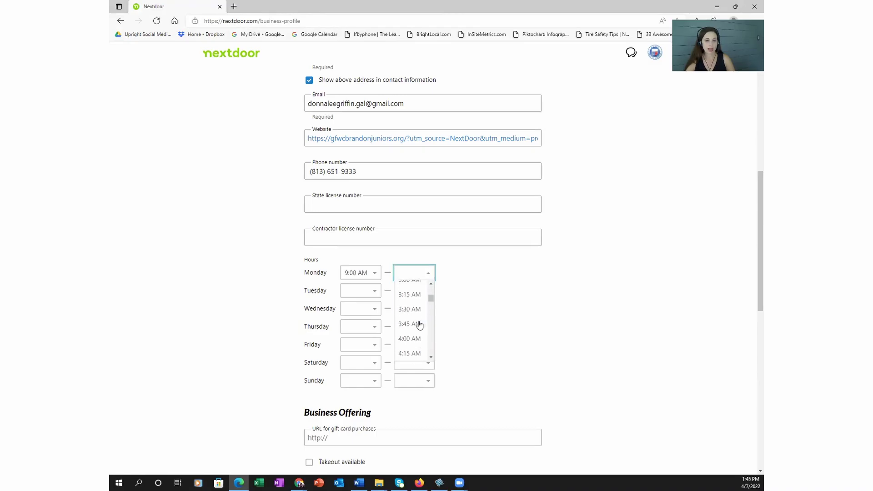
scroll(418, 325, down, 5)
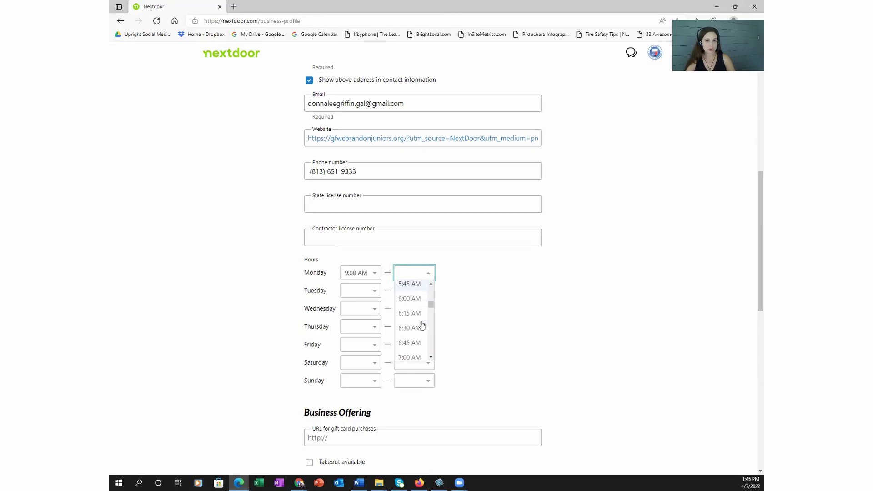
scroll(422, 325, down, 5)
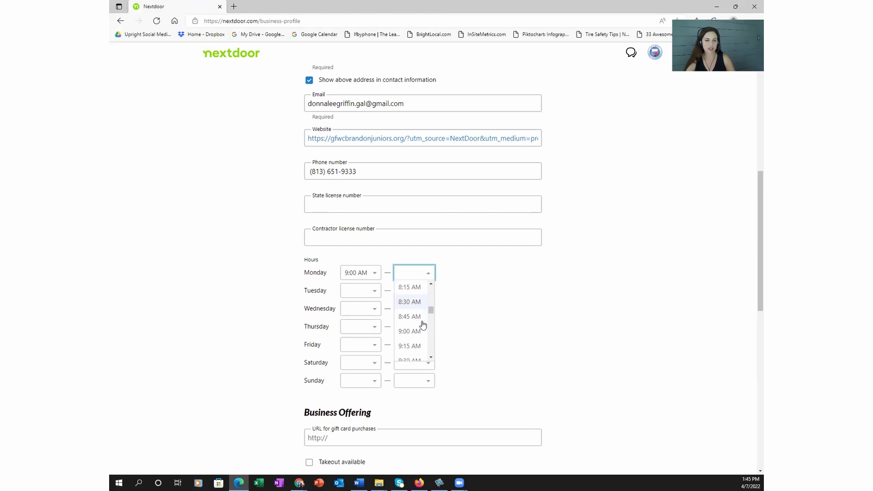
scroll(423, 325, down, 5)
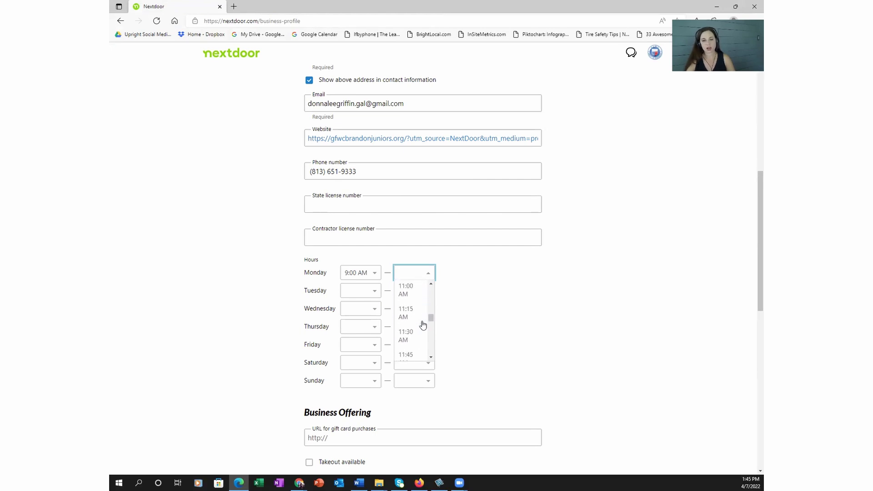
scroll(422, 325, down, 5)
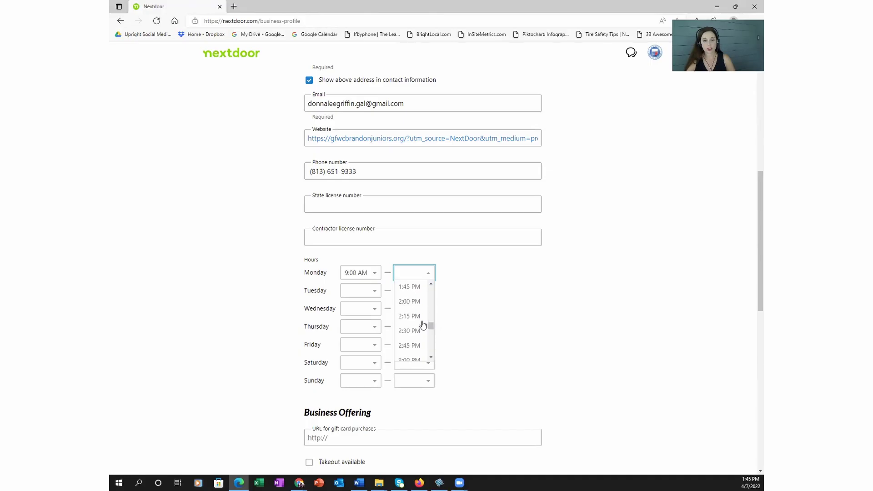
scroll(423, 325, down, 5)
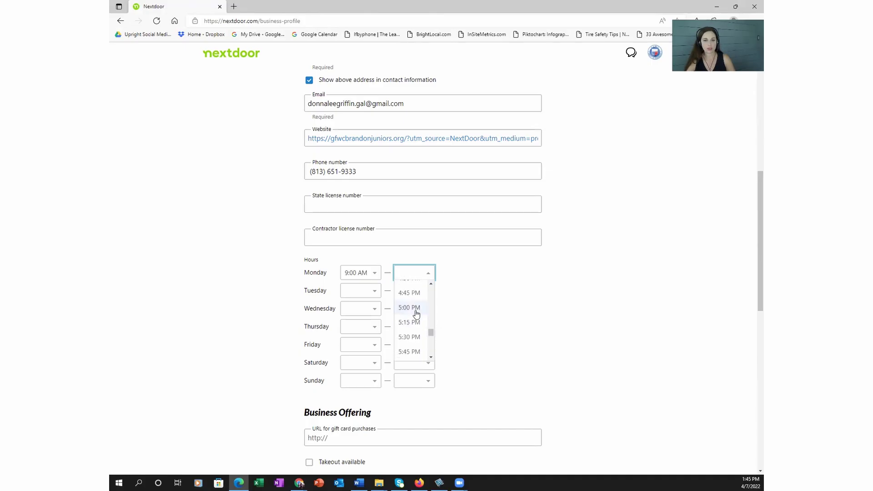
click(416, 309)
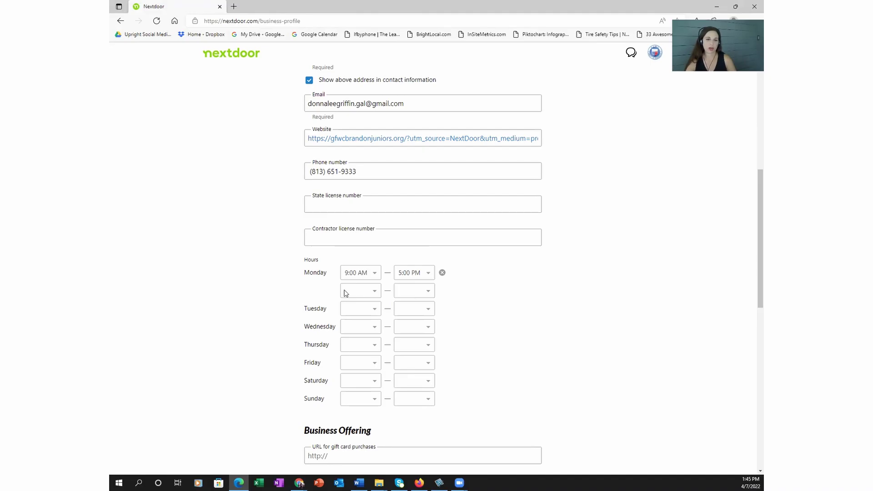
Step: Set the opening time to 9:00 AM for Tuesday through Friday
click(374, 311)
scroll(360, 359, down, 10)
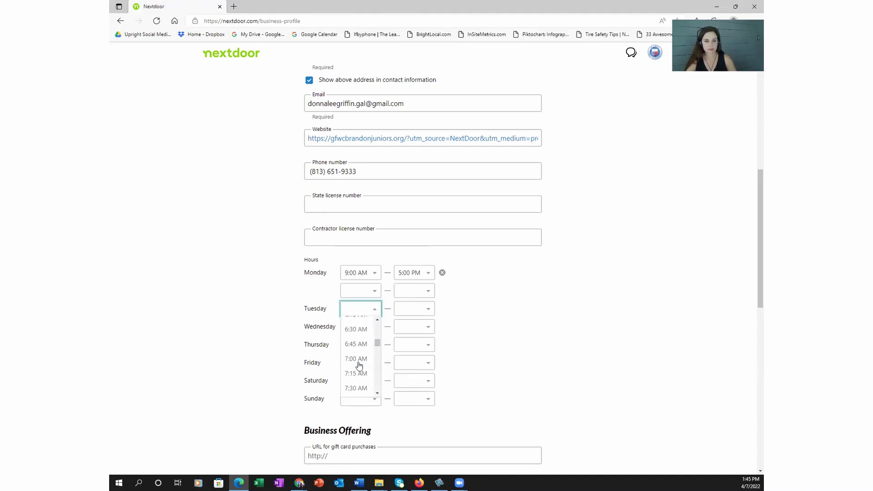
click(360, 364)
click(375, 326)
scroll(360, 395, down, 10)
click(359, 399)
click(374, 344)
scroll(356, 405, down, 4)
scroll(356, 409, down, 5)
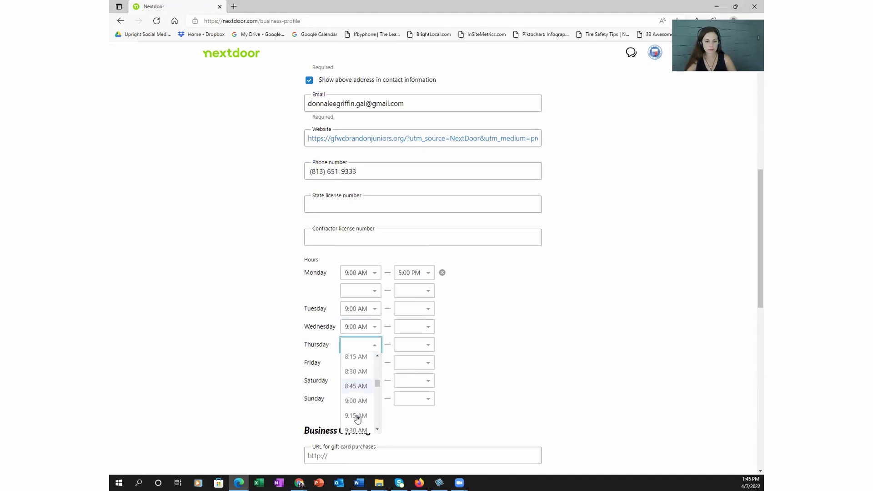
click(356, 412)
click(374, 362)
scroll(357, 409, down, 10)
click(357, 403)
Step: Set the closing time to 5:00 PM for Tuesday through Friday
click(427, 309)
scroll(417, 358, down, 15)
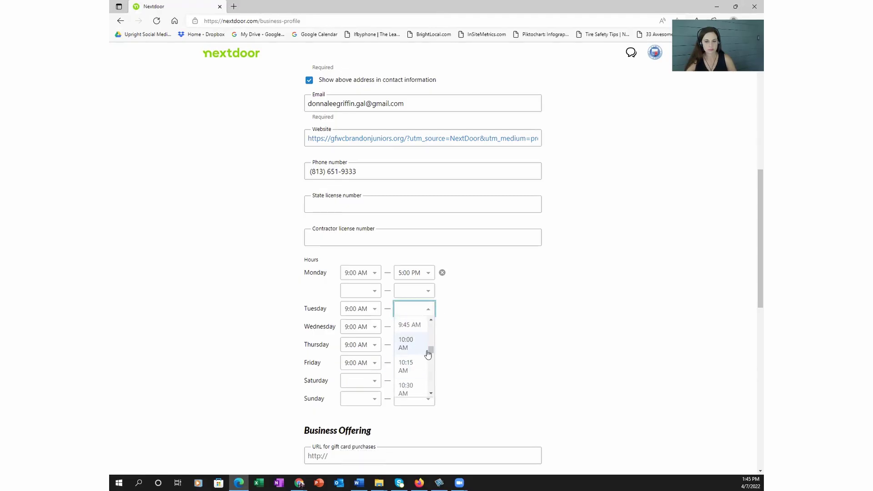
click(416, 353)
click(428, 345)
scroll(423, 396, down, 15)
click(422, 429)
click(428, 381)
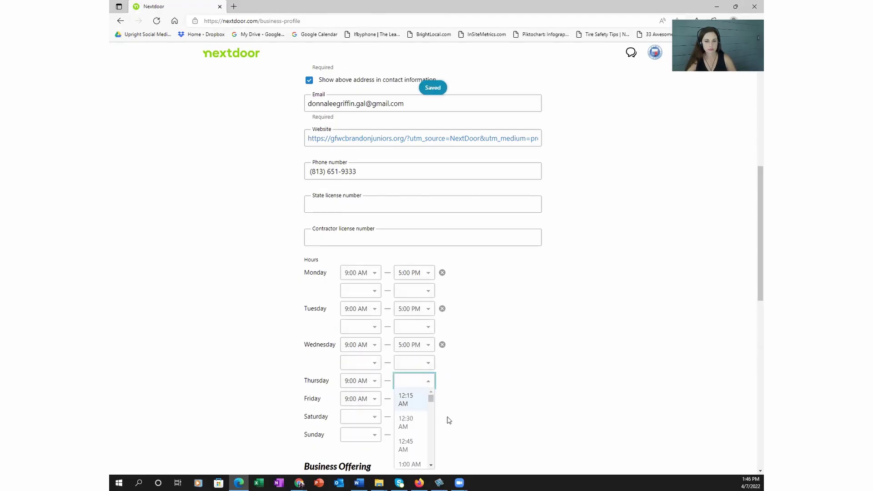
scroll(443, 318, down, 5)
scroll(430, 191, down, 15)
click(416, 204)
click(428, 157)
scroll(427, 182, down, 15)
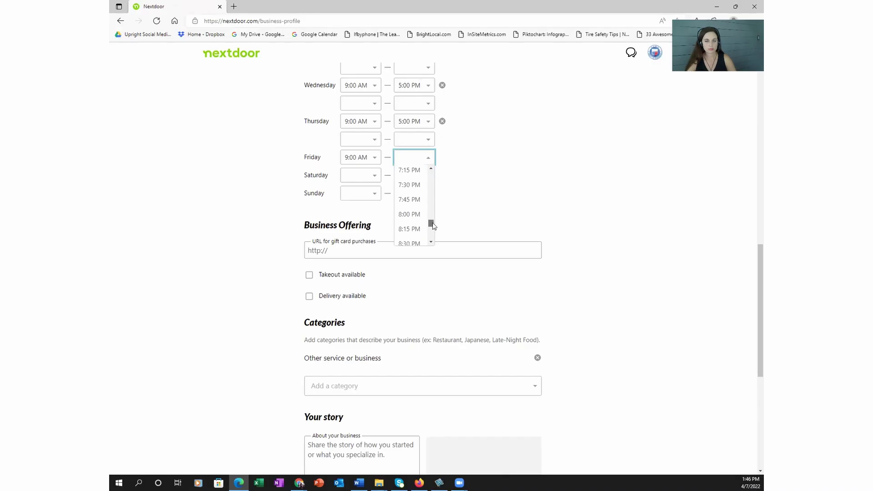
click(411, 200)
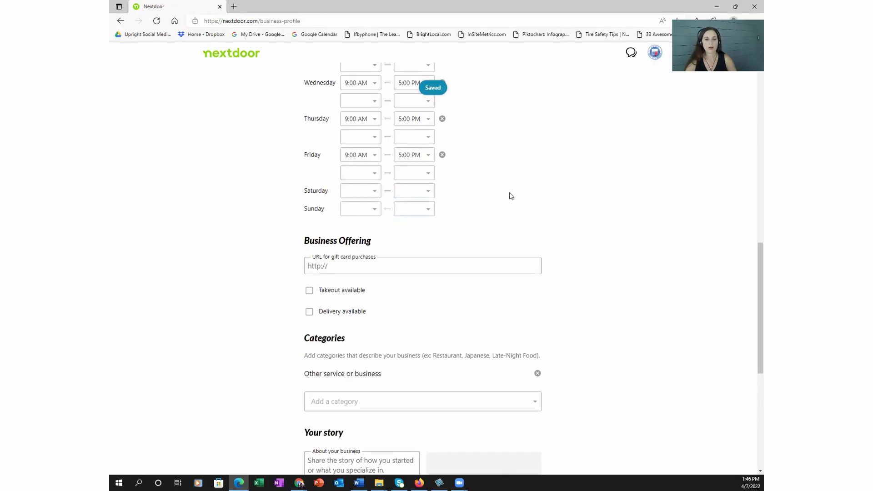
Step: Search 'nonp' and add Non-Profit Organization as a second business category
scroll(511, 195, down, 4)
scroll(321, 131, up, 1)
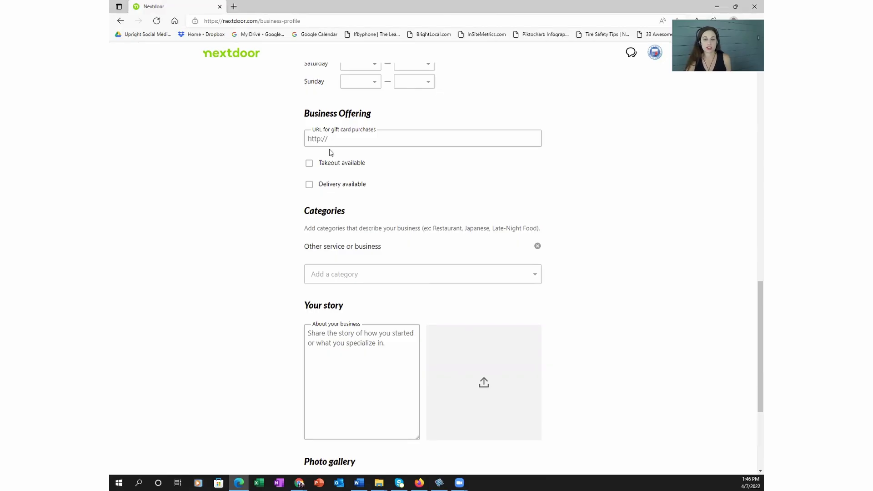
click(342, 139)
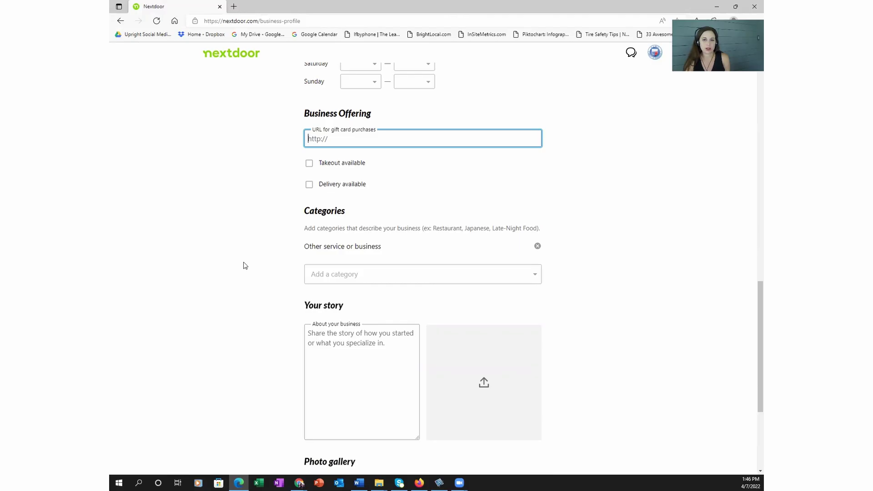
scroll(245, 265, down, 3)
click(367, 148)
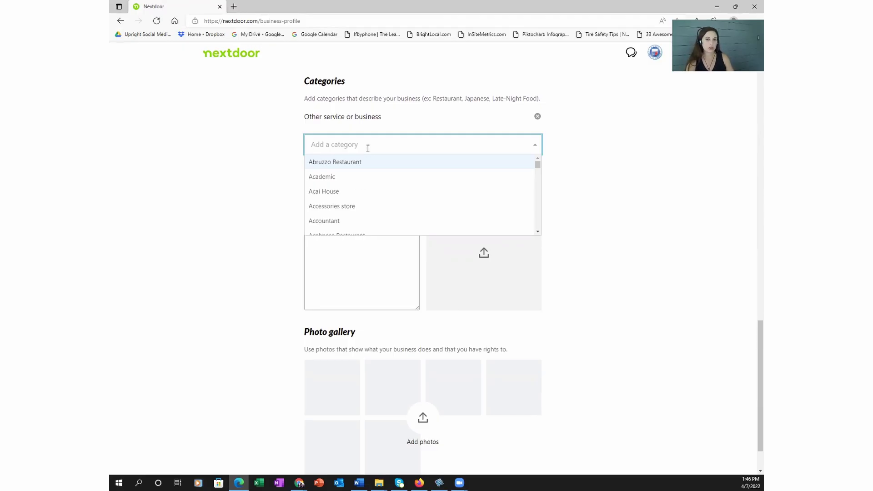
text(nonp)
click(348, 162)
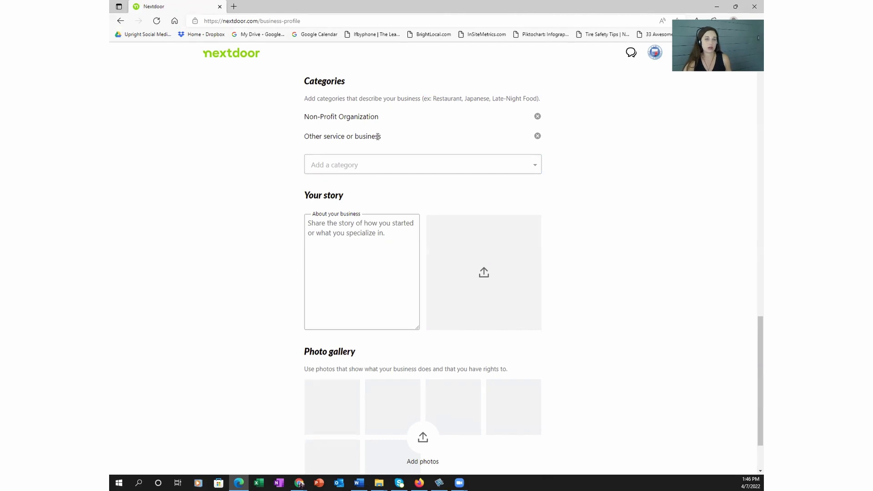
click(338, 163)
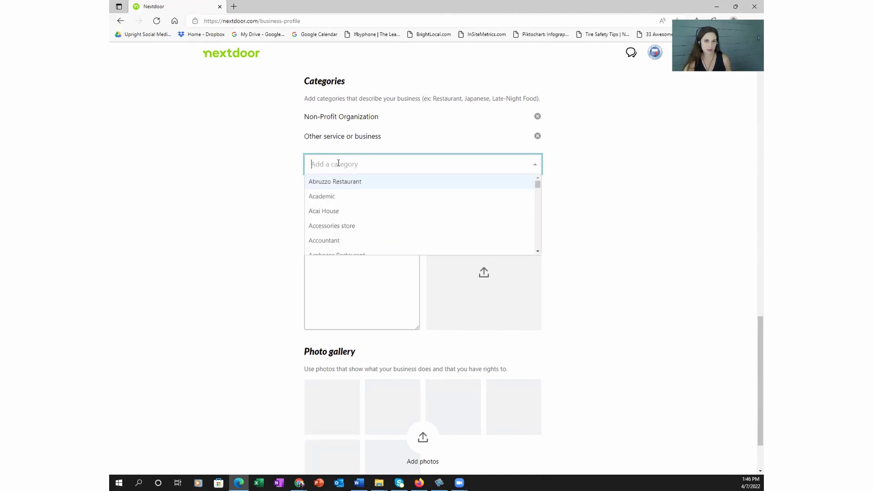
text(vol)
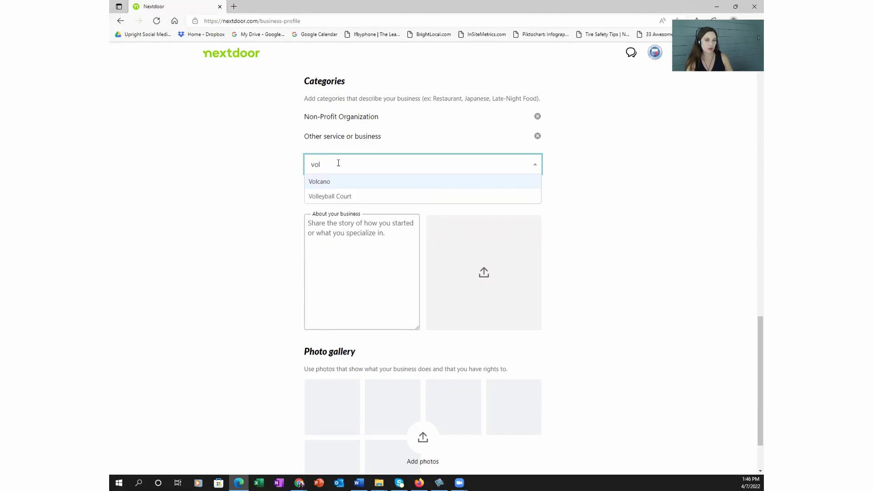
key(BackSpace)
key(BackSpace)
key(BackSpace)
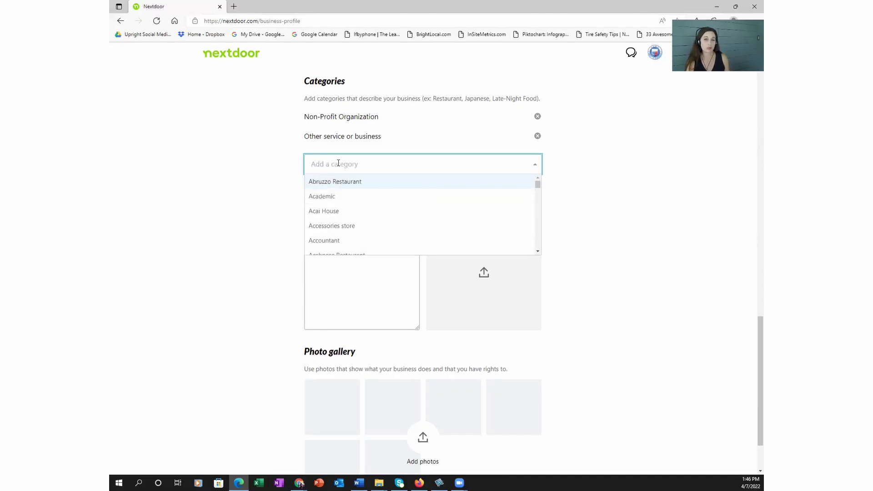
click(664, 227)
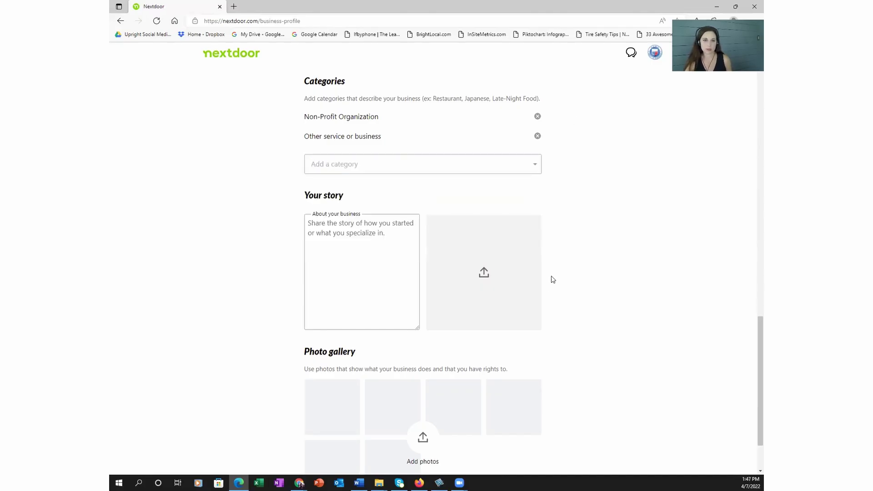
scroll(564, 271, down, 2)
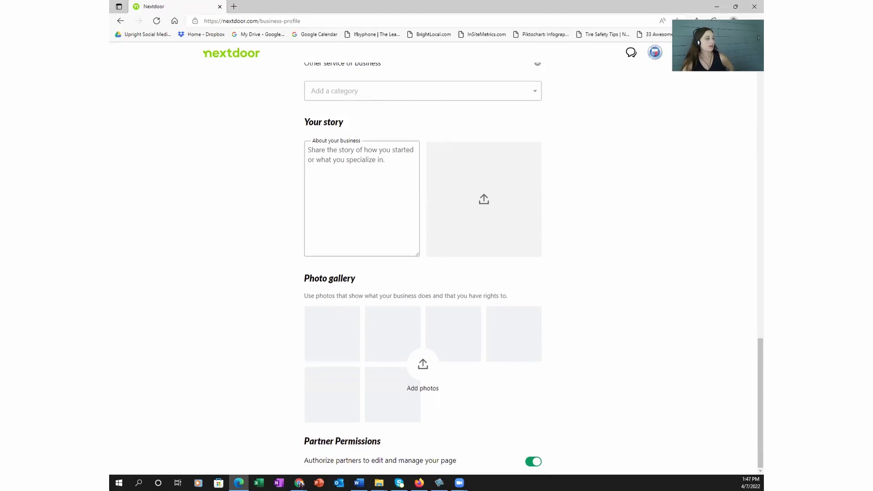
Step: Paste the club's story from Word into the About your business box
key(alt+Tab)
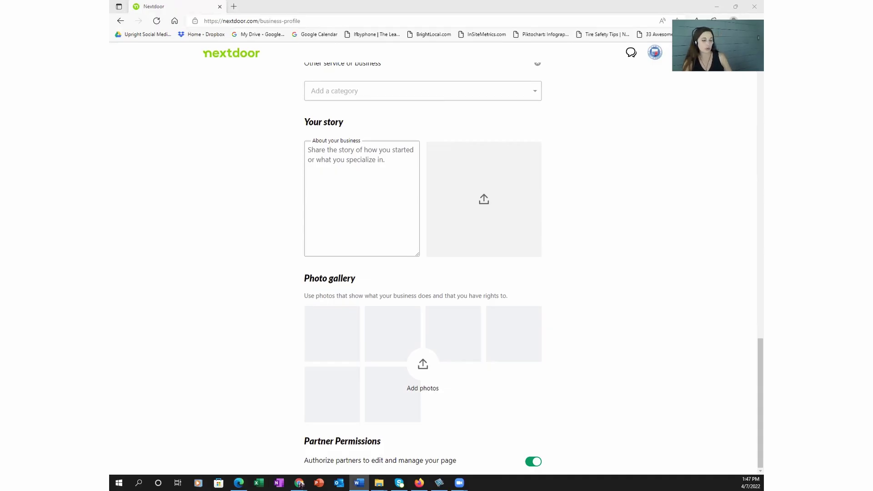
click(345, 161)
key(ctrl+v)
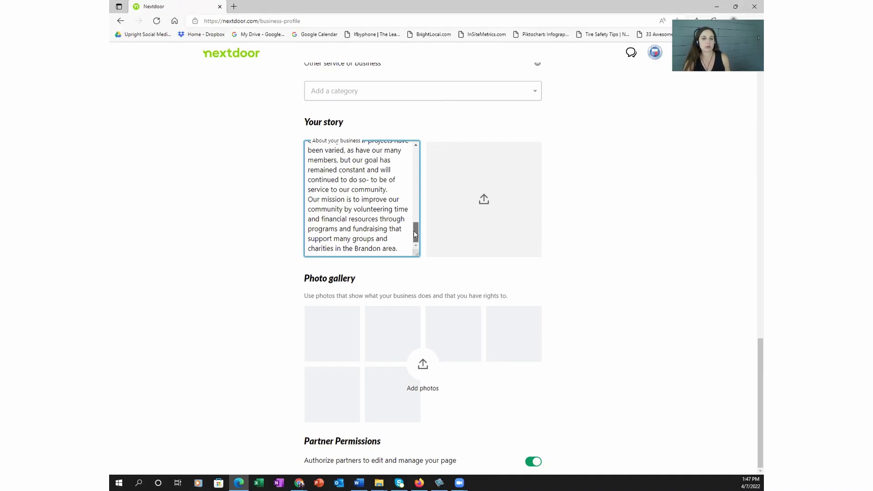
drag(414, 226, 440, 150)
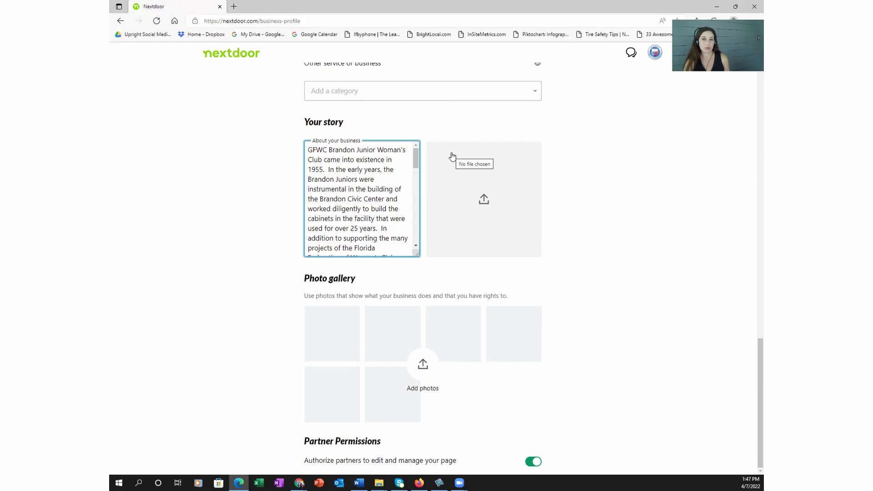
Step: Upload the GFWC logo file as the story image
click(484, 200)
scroll(309, 105, down, 5)
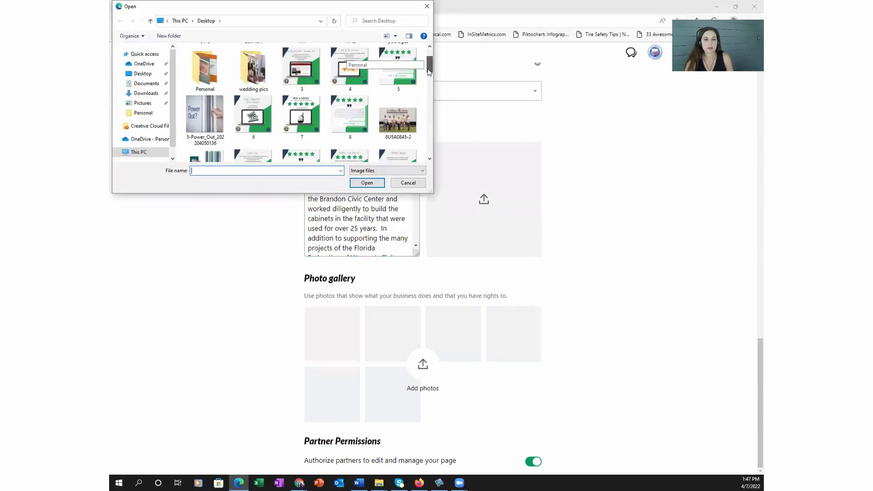
key(Escape)
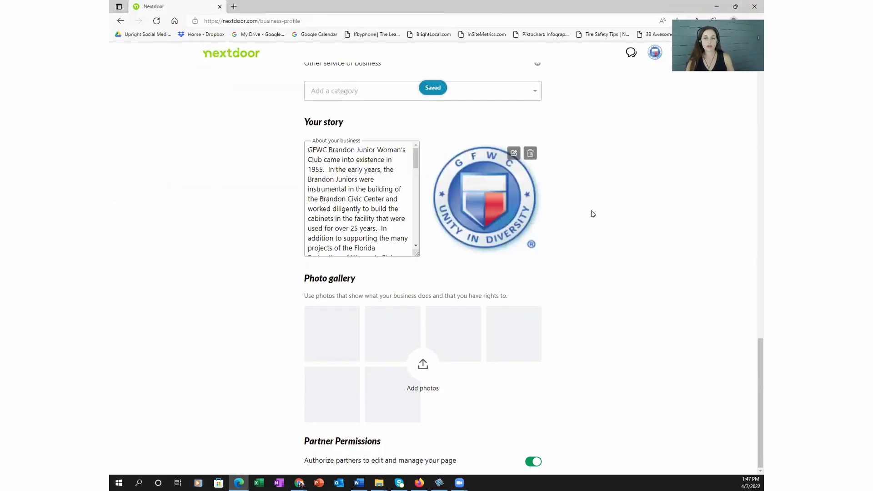
Step: Describe the story image as 'GFWC Brandon Junior Woman's Club Logo' and save
click(513, 153)
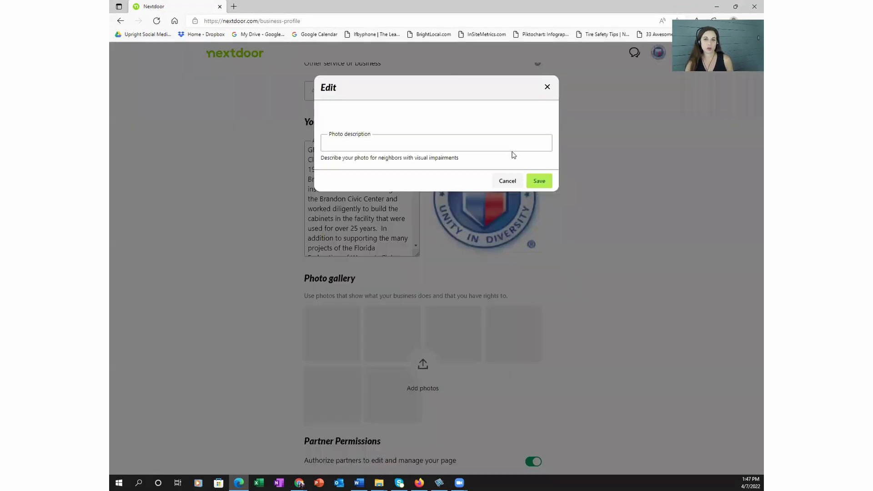
click(403, 143)
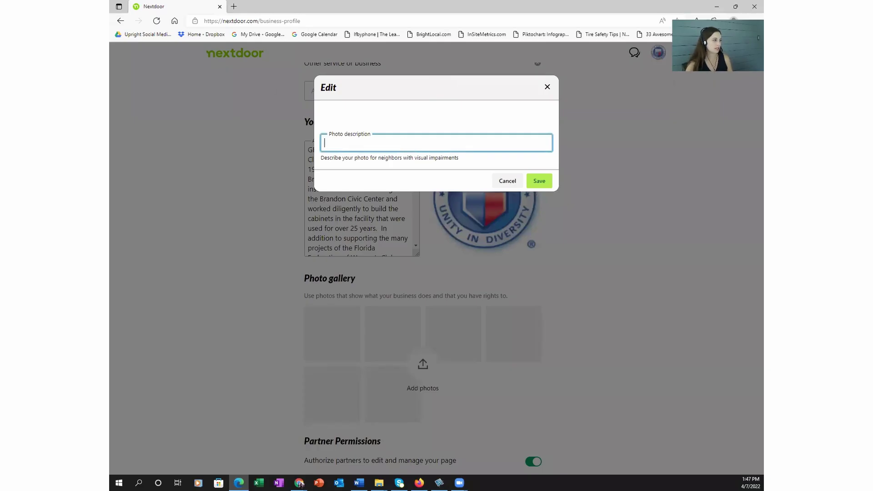
key(alt+Tab)
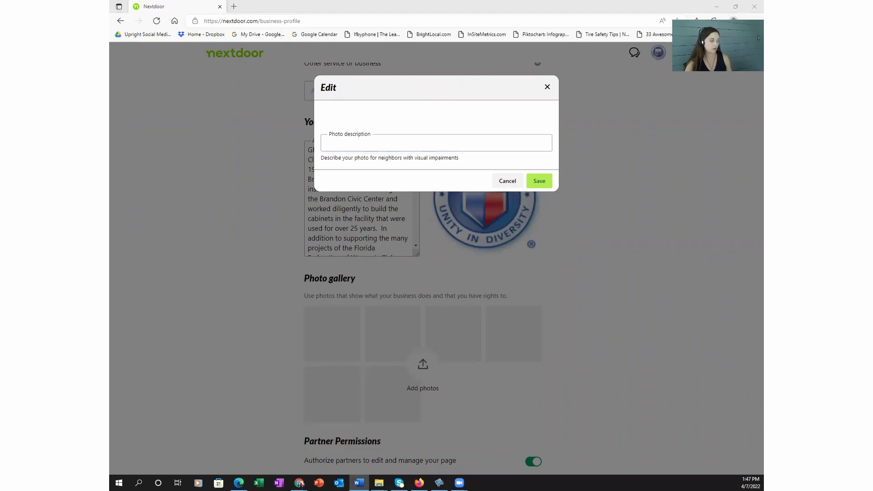
click(356, 142)
text(GFWC Brandon Junior Woman’s Club)
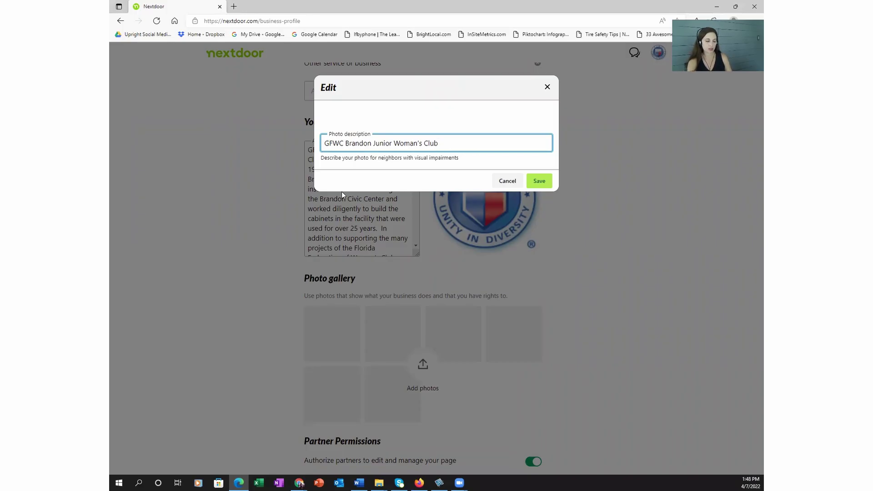
text(Logo)
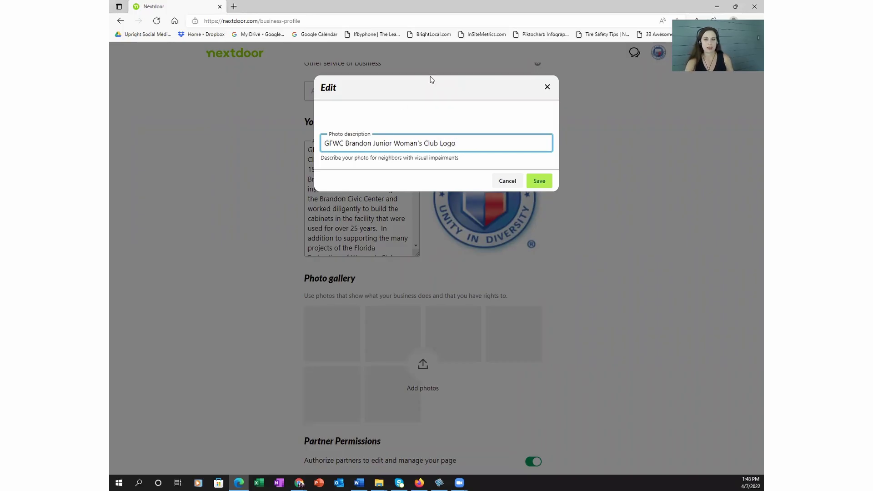
click(538, 186)
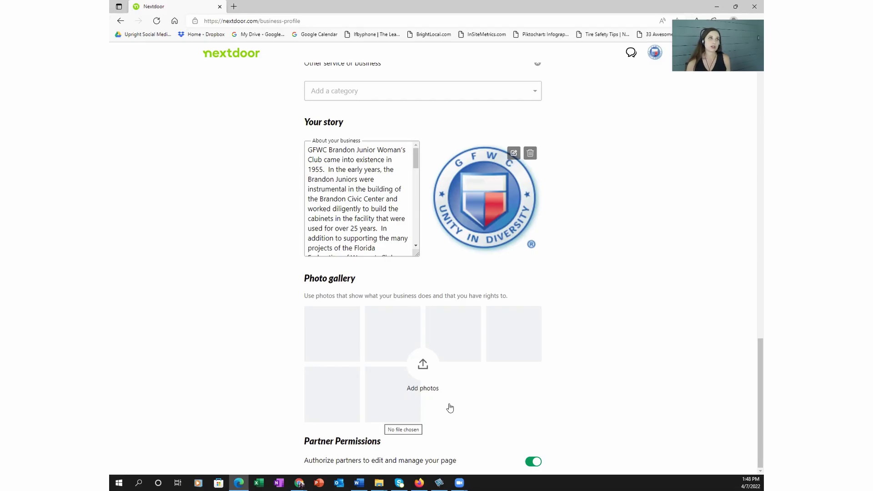
Step: Upload several photos, including the last one, to the gallery
click(419, 367)
double_click(205, 129)
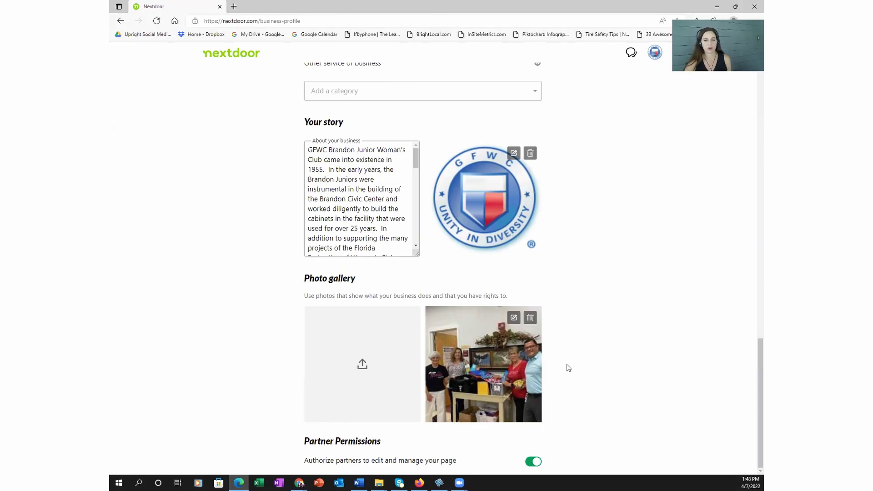
click(359, 383)
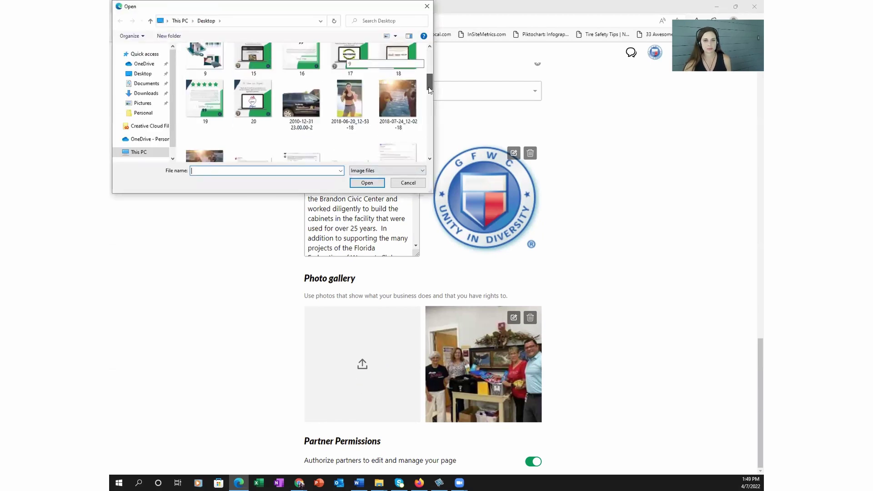
key(Return)
click(339, 389)
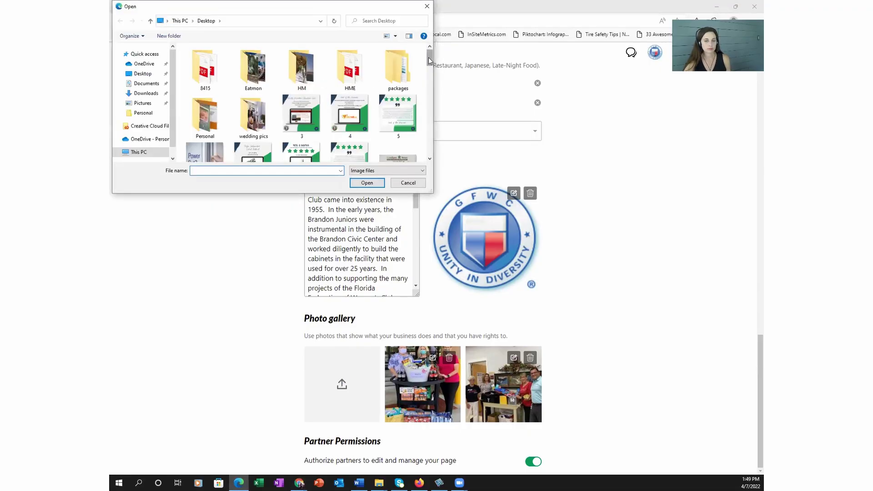
drag(429, 60, 429, 91)
double_click(349, 114)
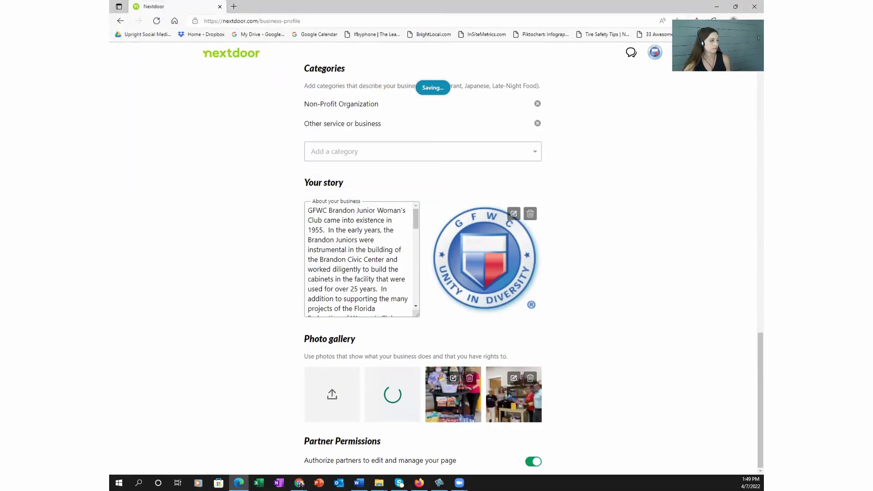
click(334, 395)
scroll(406, 117, down, 5)
double_click(406, 117)
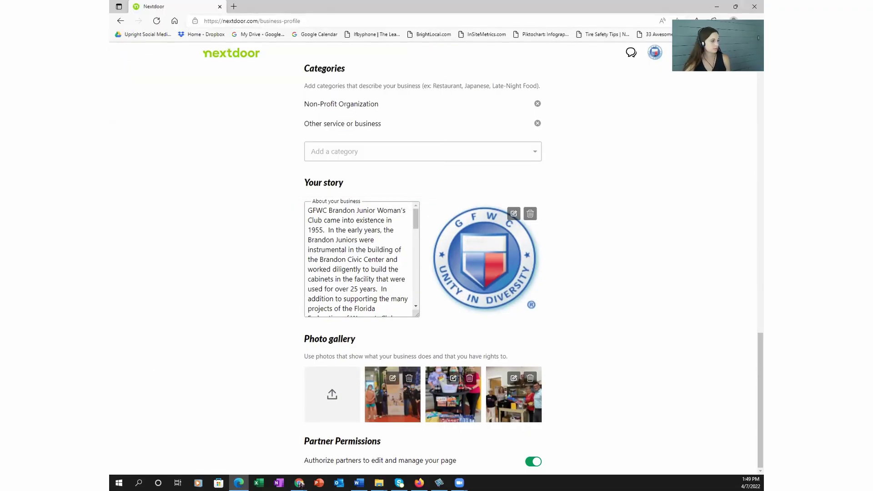
Step: Describe the first gallery photo as the Adopt A Road 30-year service award and save
click(393, 381)
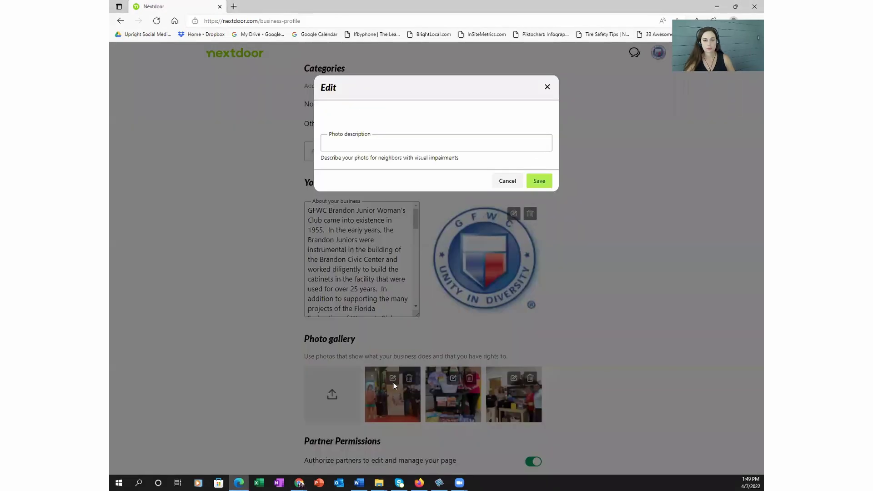
click(377, 148)
text(Keep Tampa Bay Beautiful presented GFWC Brandon Junior Woman's Club with the "Adopt A Road" award for 35 years of service)
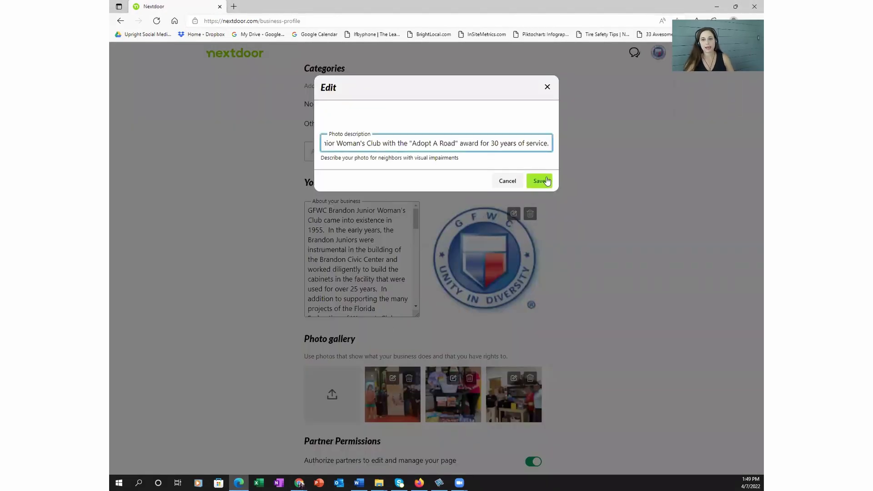
click(539, 181)
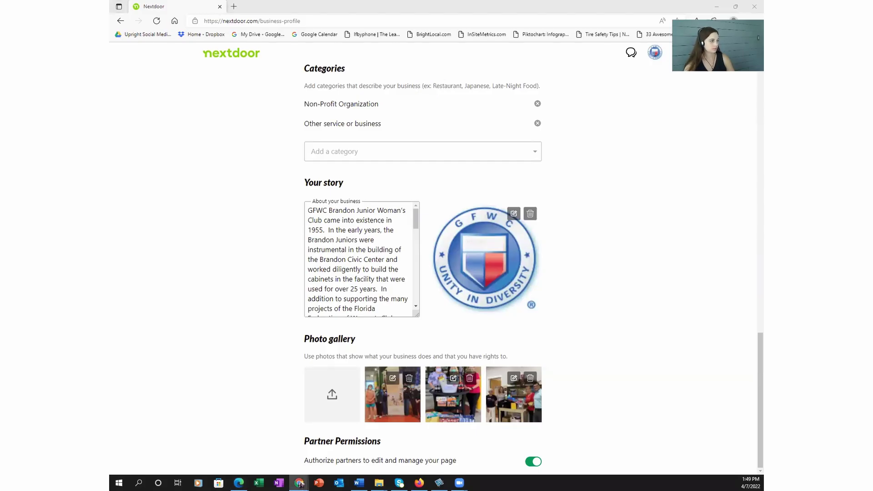
click(514, 378)
click(539, 181)
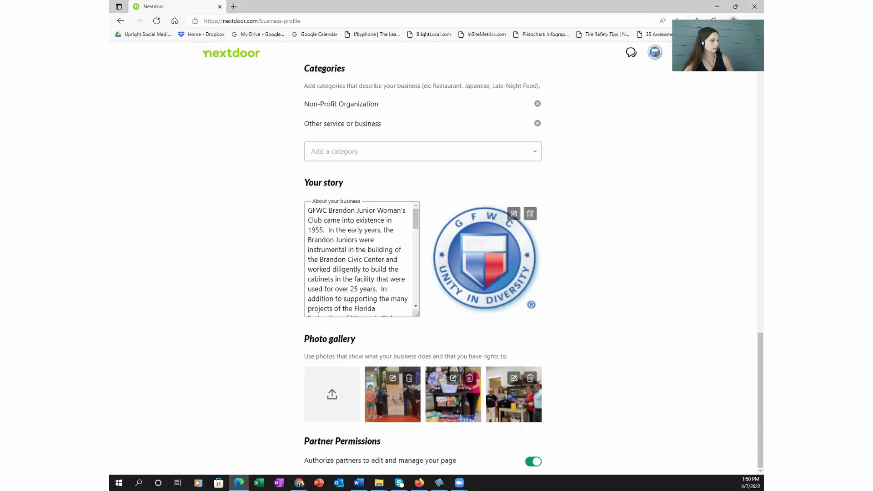
click(514, 377)
click(539, 181)
click(497, 228)
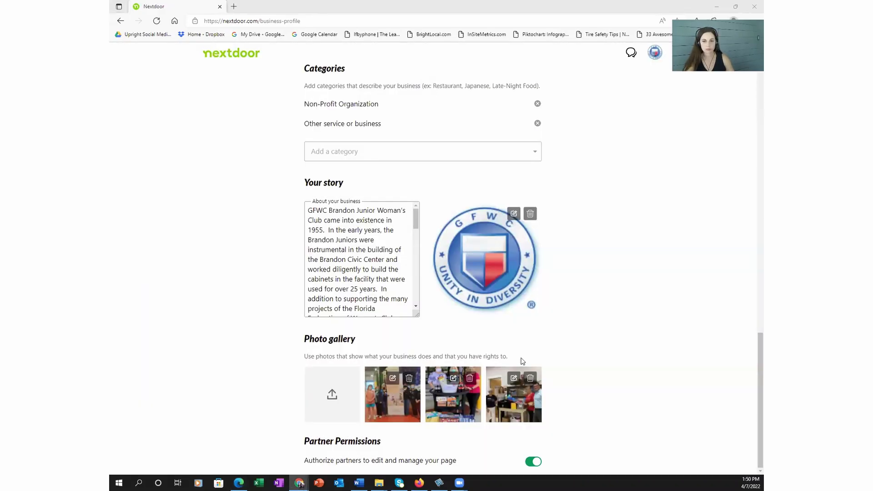
Step: Preview the business page as neighbors see it and scroll through it
scroll(616, 352, up, 8)
scroll(616, 353, up, 10)
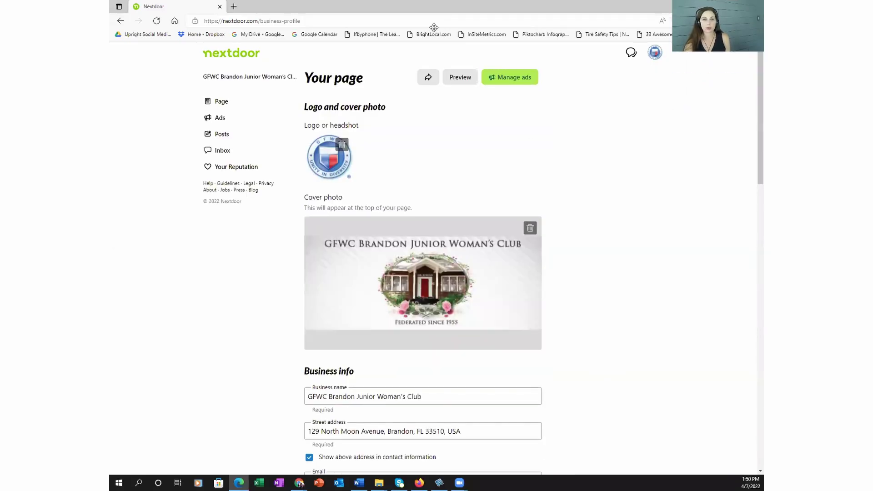
click(459, 78)
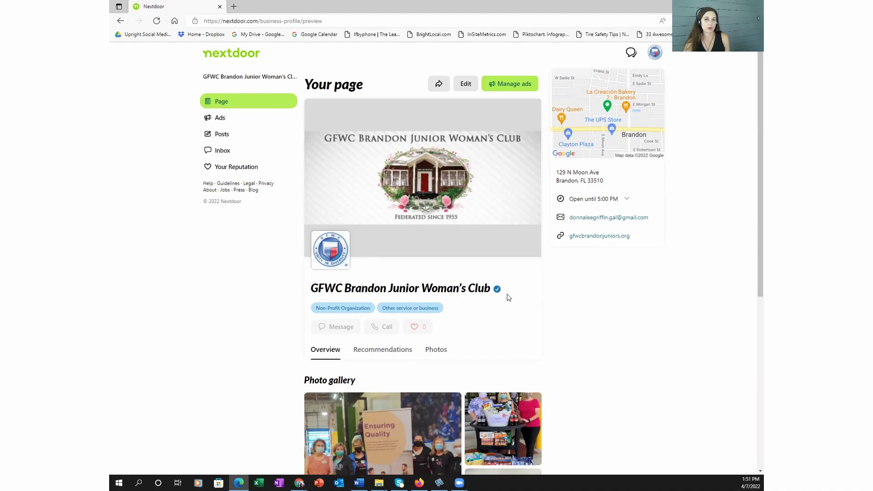
scroll(287, 367, down, 4)
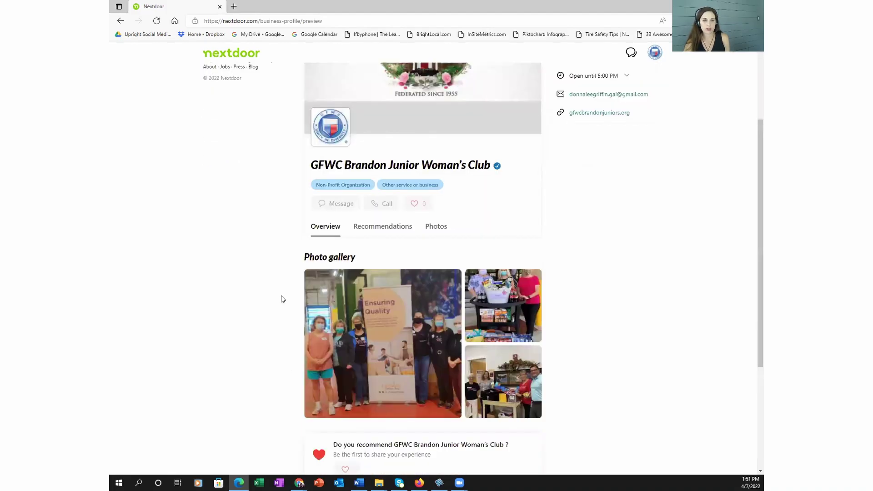
scroll(335, 339, down, 1)
scroll(323, 350, down, 1)
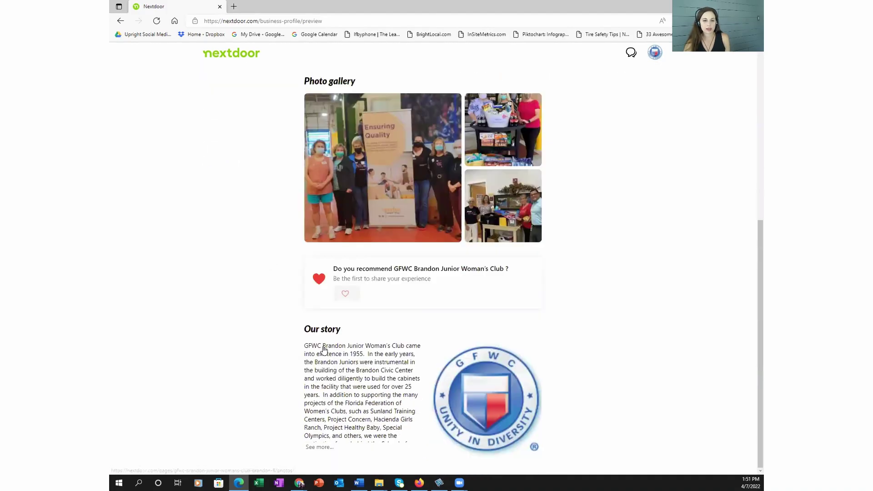
scroll(481, 379, down, 4)
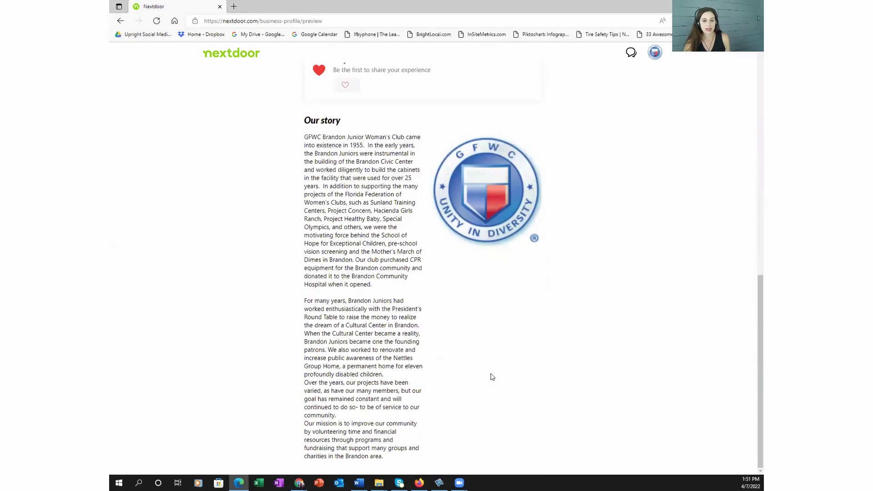
scroll(492, 377, up, 7)
Step: Check the Recommendations and Overview sections, then go to the club's Posts list
click(373, 166)
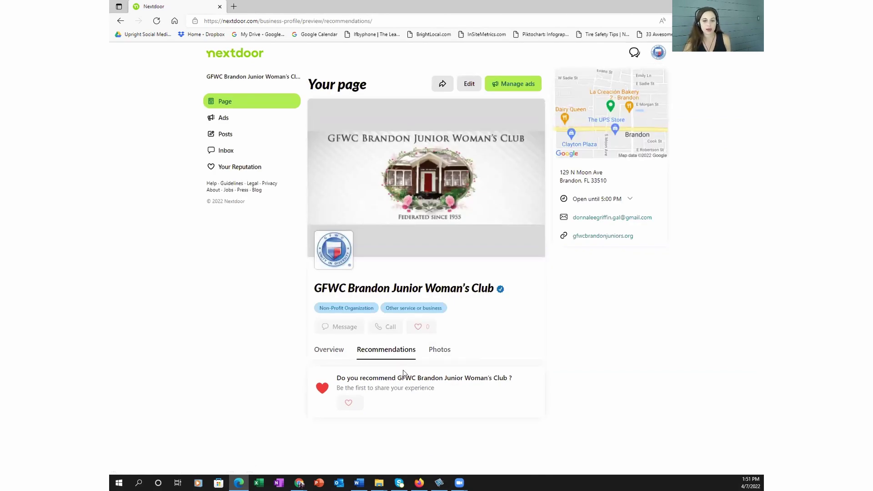
click(327, 349)
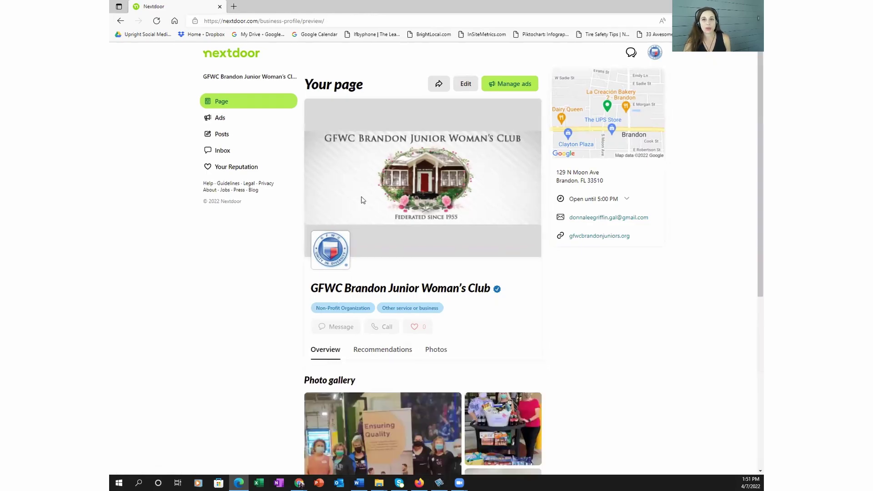
click(222, 134)
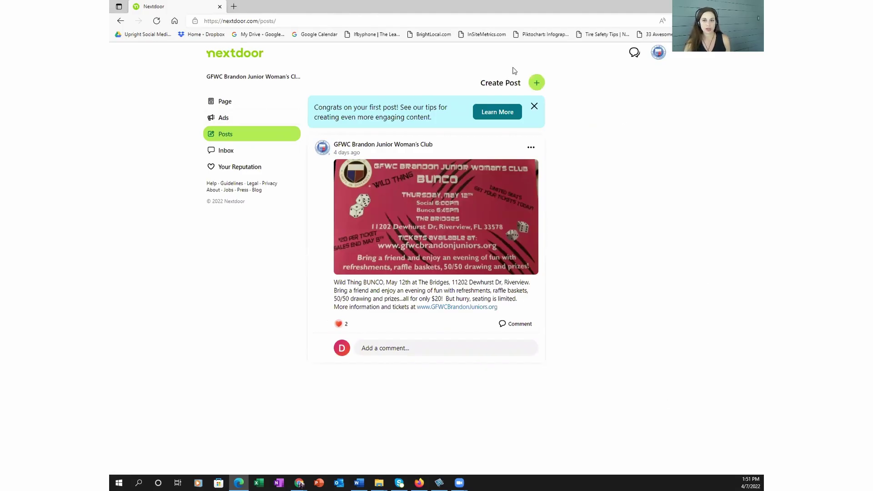
Step: Open a blank new-post form, then close it without entering anything
click(538, 85)
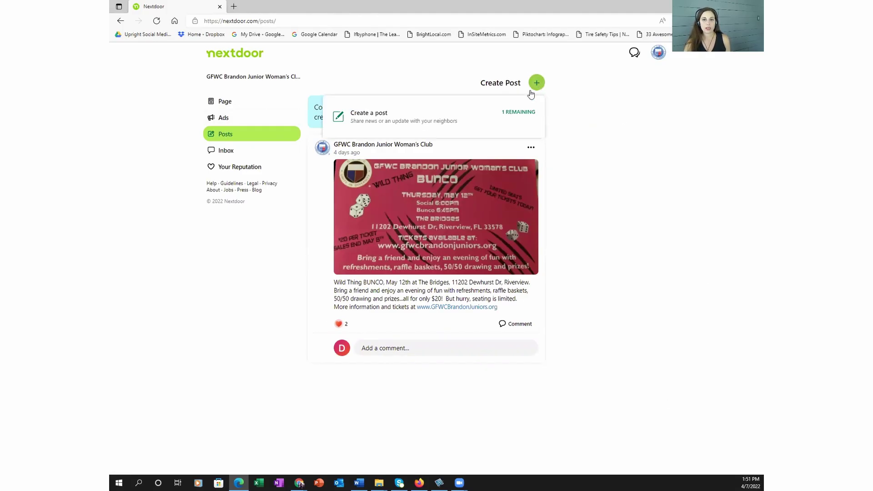
click(510, 116)
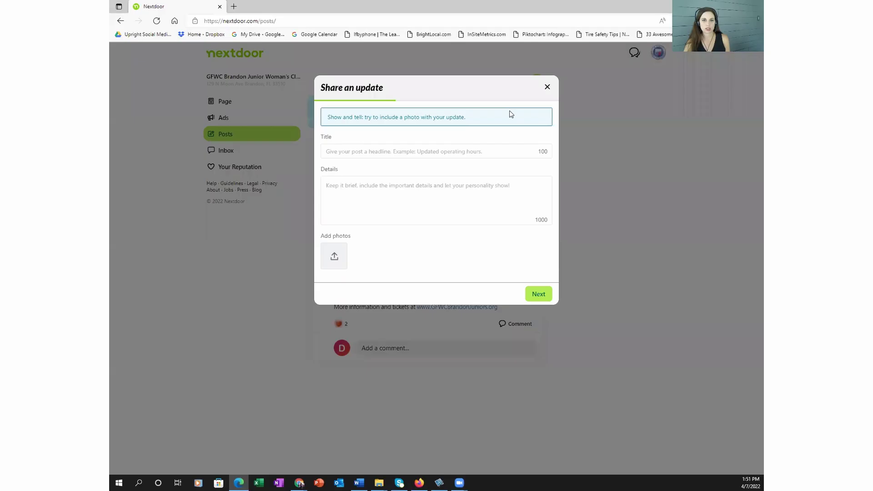
click(374, 148)
click(379, 194)
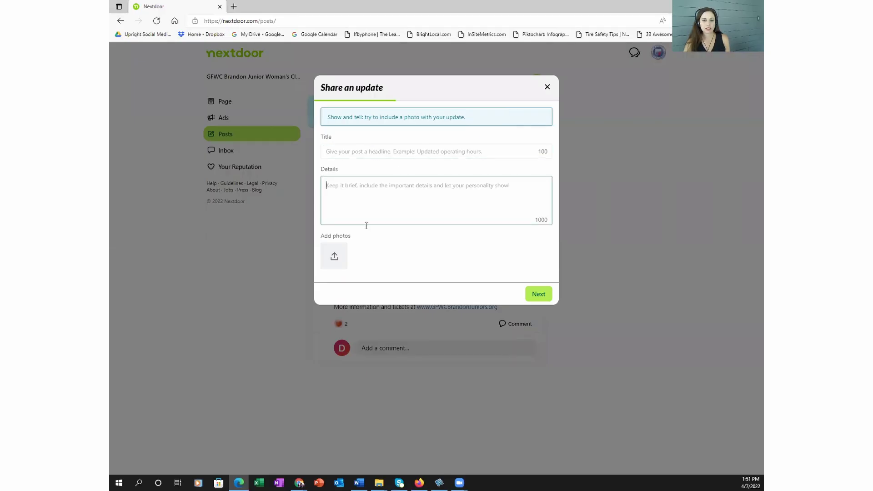
click(547, 88)
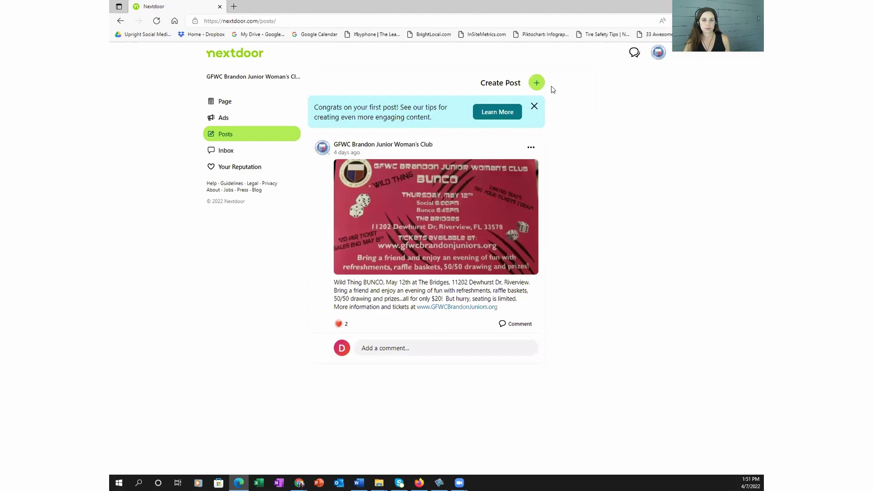
Step: Start a new post with the BUNCO announcement pasted as details and its opening sentence moved to the title
drag(519, 313, 334, 281)
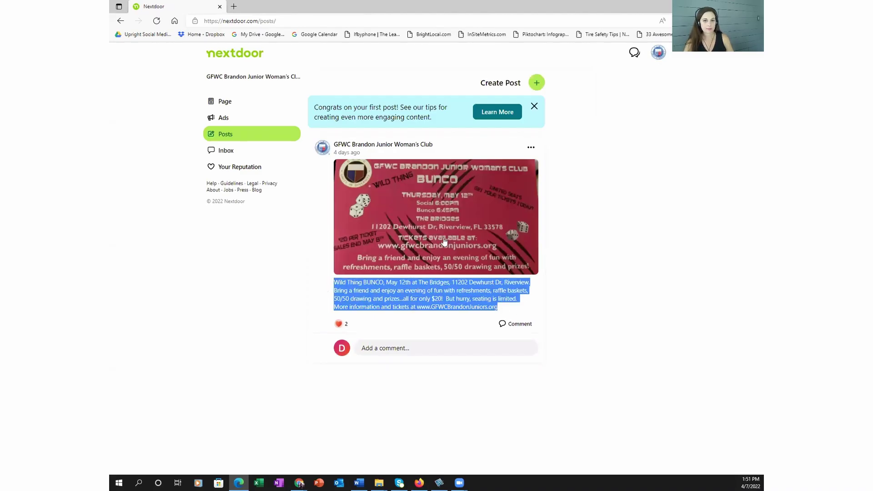
click(536, 83)
click(396, 190)
key(ctrl+v)
drag(326, 185, 518, 185)
key(ctrl+x)
click(389, 151)
key(ctrl+v)
Step: Attach the Wild Thing BUNCO flyer image, review the text, and continue to the preview
click(335, 256)
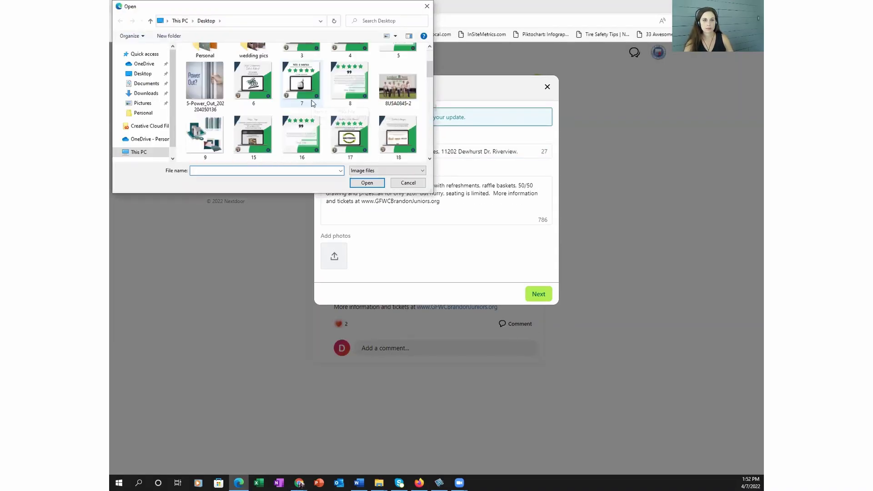
text(823)
key(Down)
key(Return)
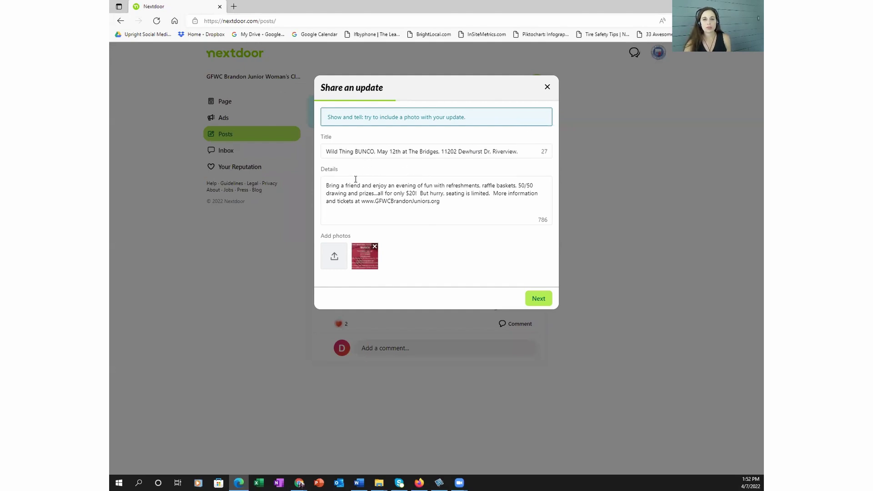
triple_click(396, 152)
double_click(337, 193)
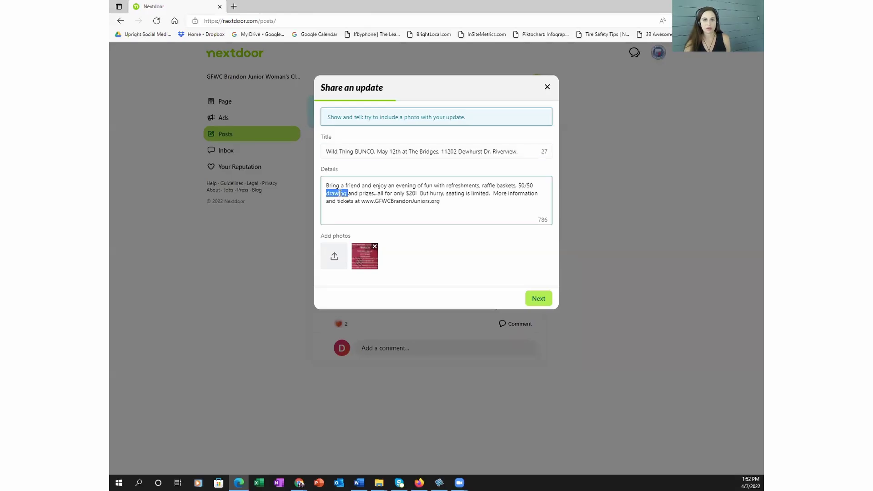
click(354, 193)
click(537, 298)
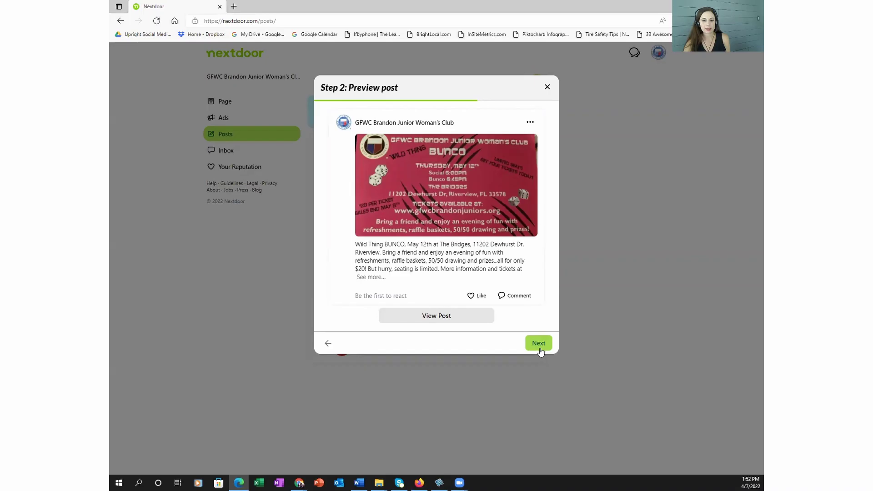
Step: Set the post's area to 2 miles and scroll through the 55 included neighborhoods
click(539, 346)
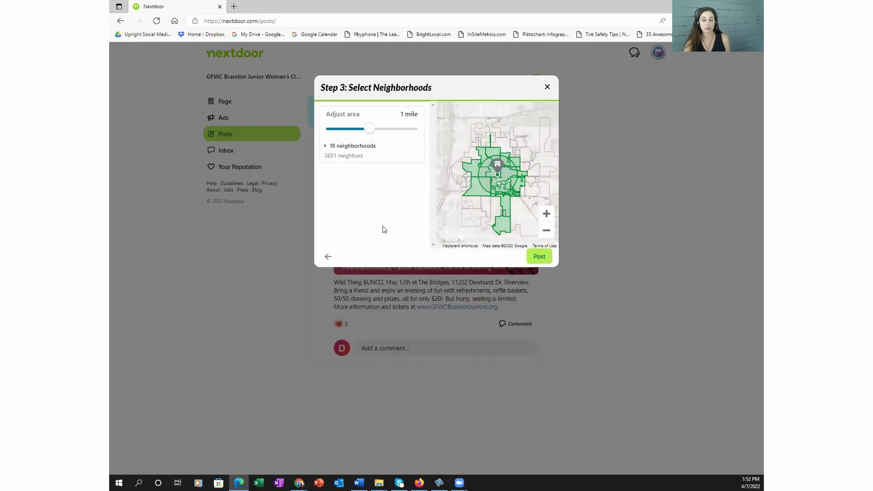
drag(369, 129, 433, 137)
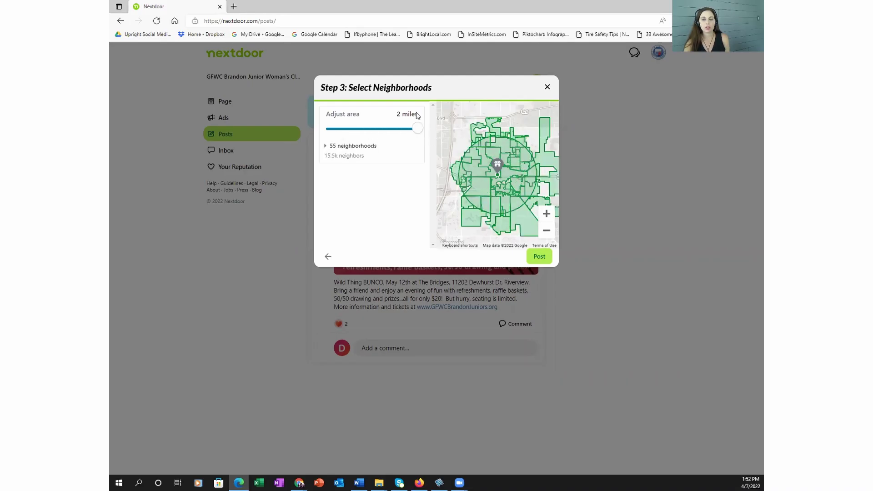
click(325, 147)
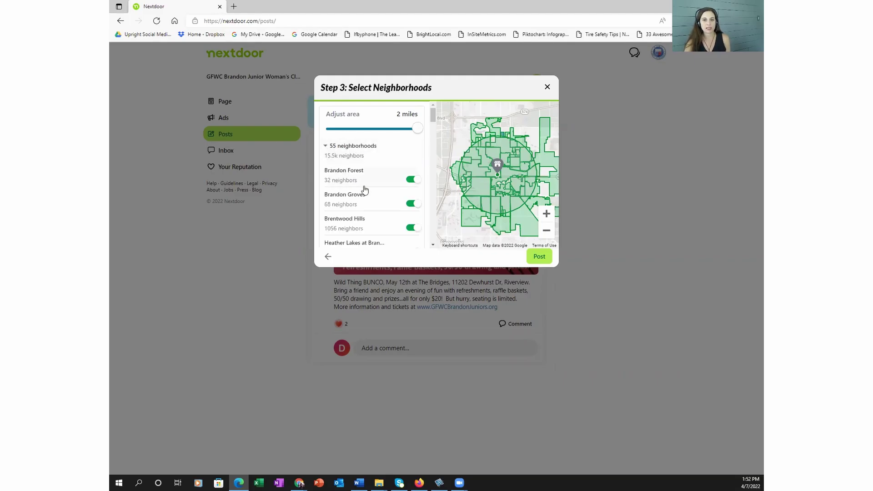
scroll(365, 189, down, 4)
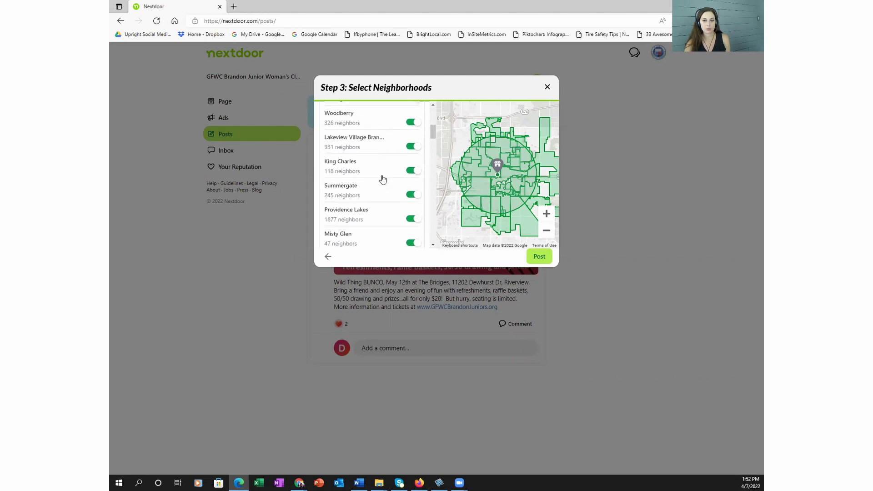
scroll(382, 179, down, 8)
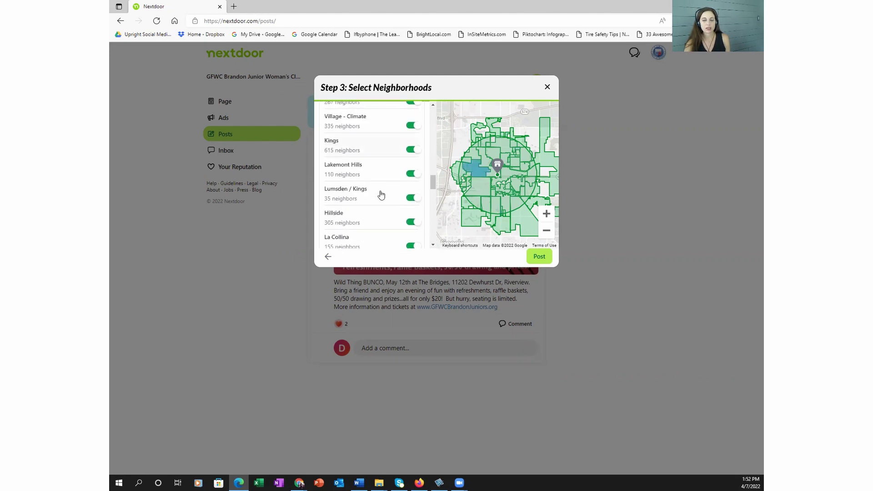
scroll(381, 194, down, 10)
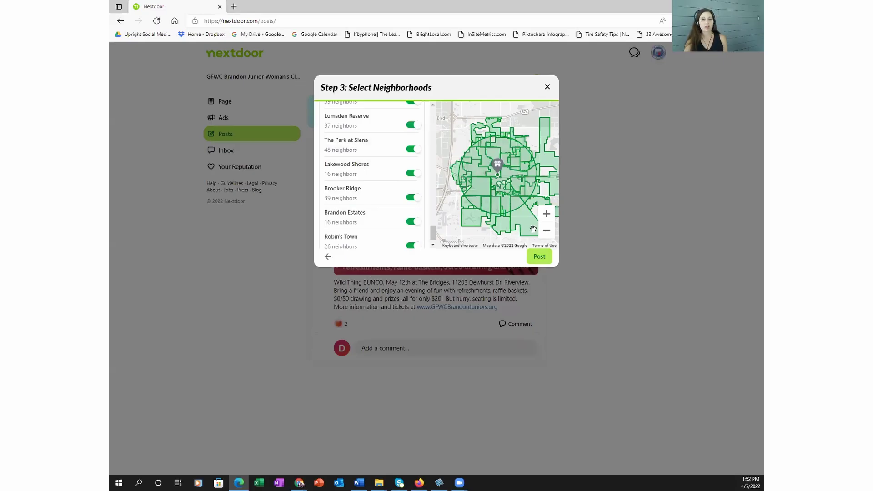
Step: Close the post dialog and confirm Cancel post to discard the draft
click(548, 90)
click(470, 188)
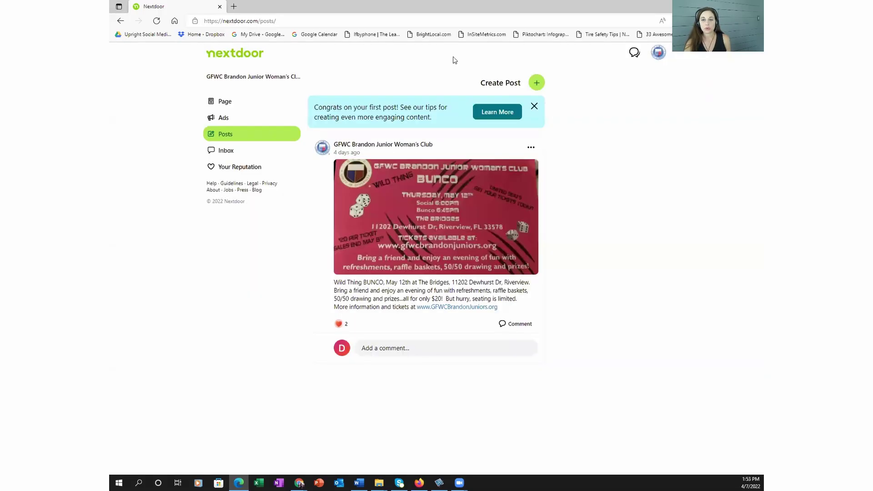